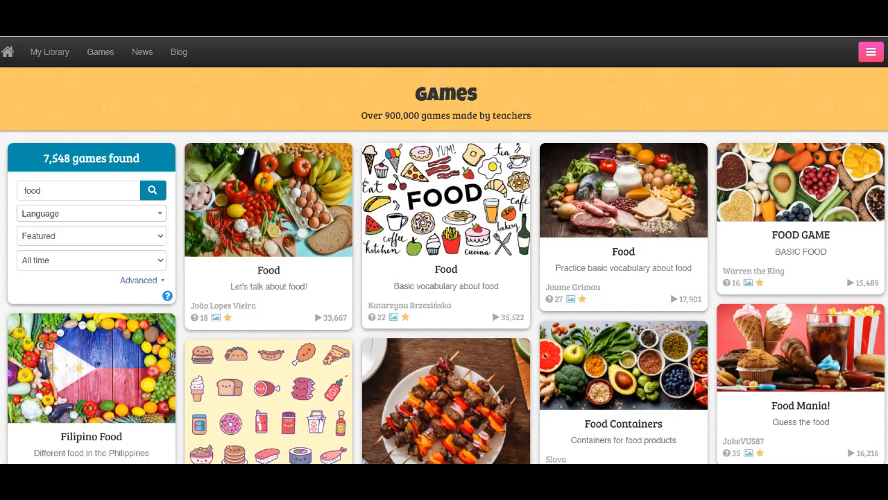
# Step: Go to the library of own games and start making a new game
pyautogui.moveTo(47, 55)
pyautogui.moveTo(43, 50)
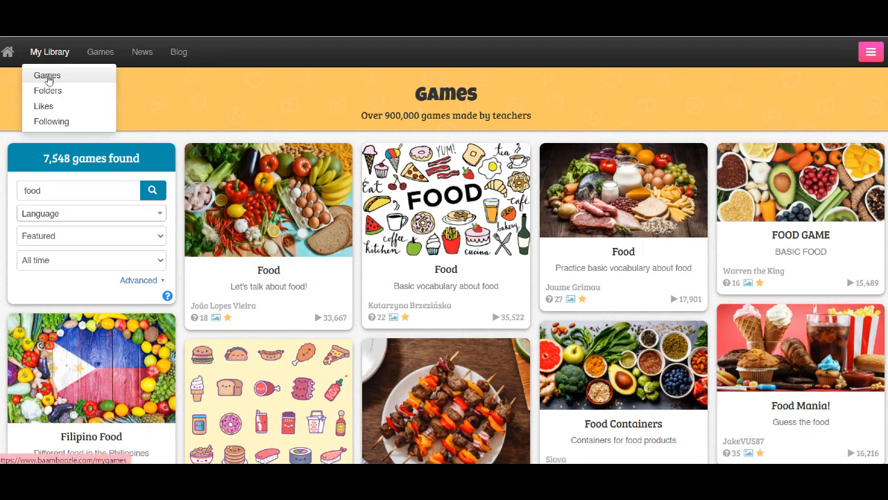
pyautogui.click(48, 79)
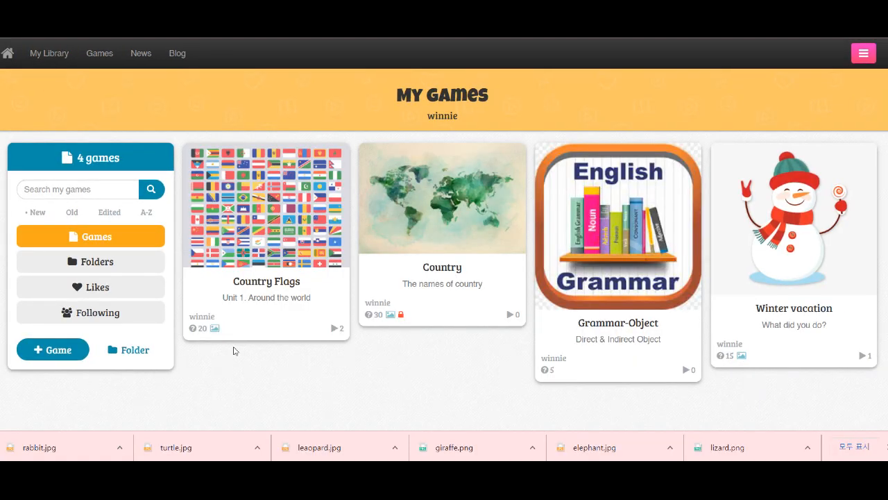
pyautogui.click(55, 355)
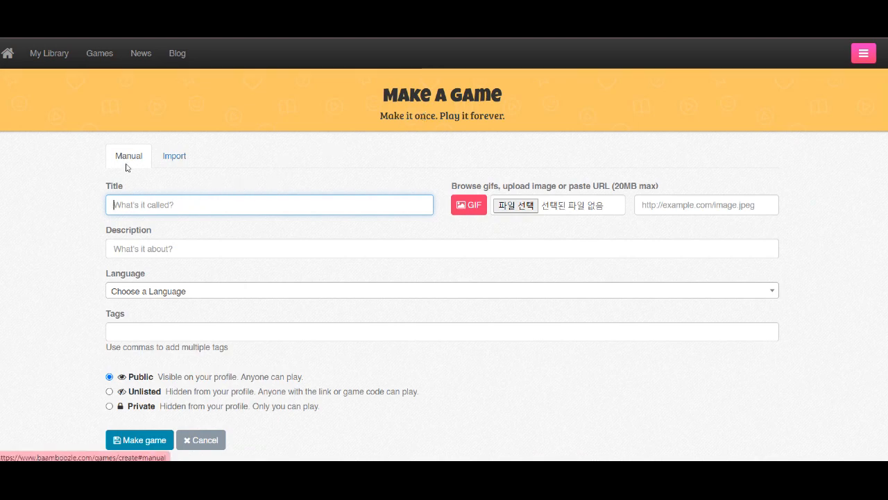
# Step: Enter "Animals" as both the title and the description of the new game
pyautogui.write('Animals')
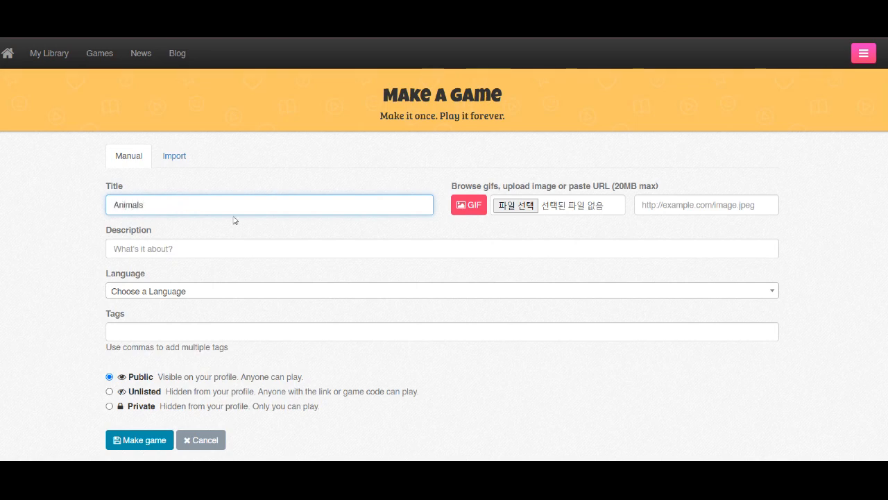
pyautogui.click(211, 248)
pyautogui.write('Animals')
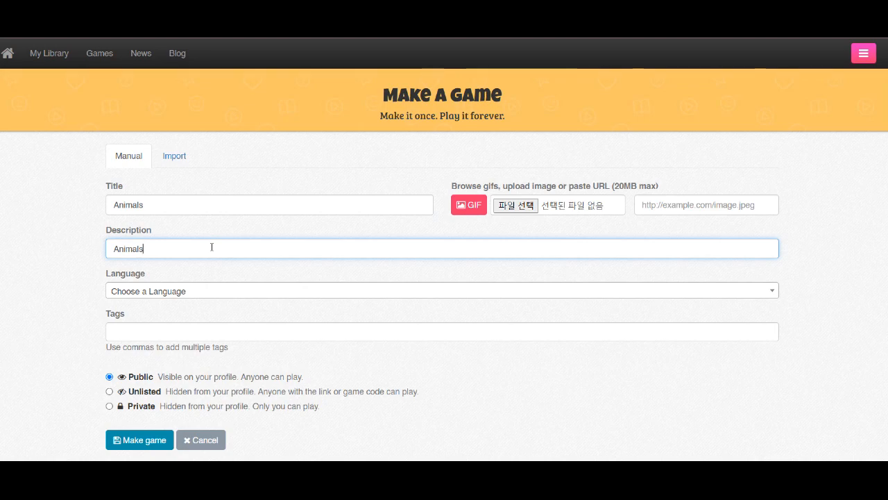
# Step: Set the game's language to English
pyautogui.click(187, 295)
pyautogui.scroll(-3, 187, 342)
pyautogui.scroll(-5, 187, 343)
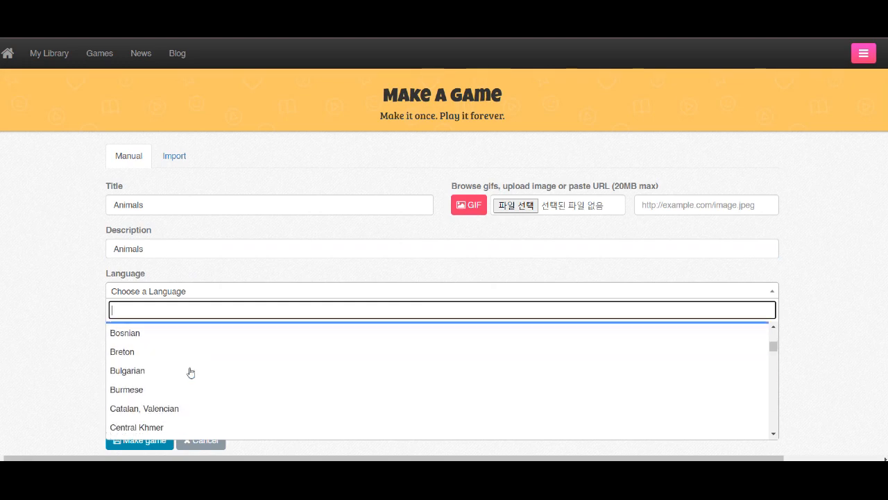
pyautogui.scroll(-5, 191, 373)
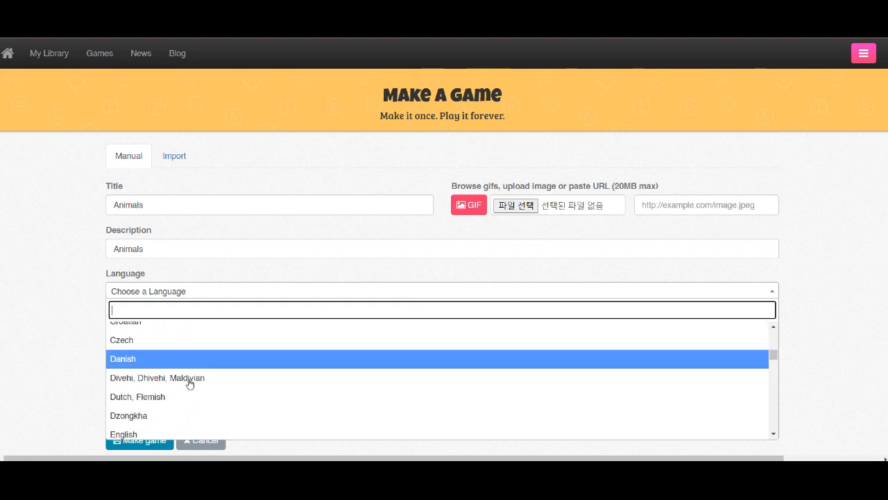
pyautogui.scroll(-3, 182, 373)
pyautogui.scroll(2, 174, 363)
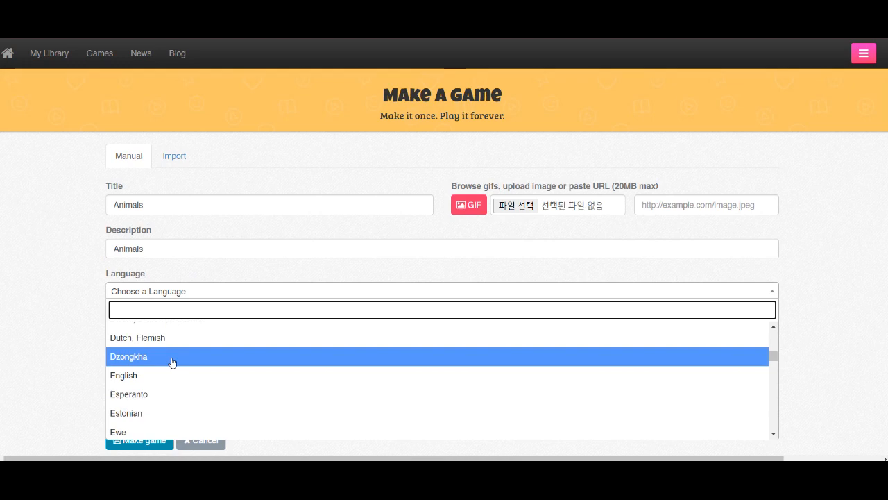
pyautogui.click(172, 374)
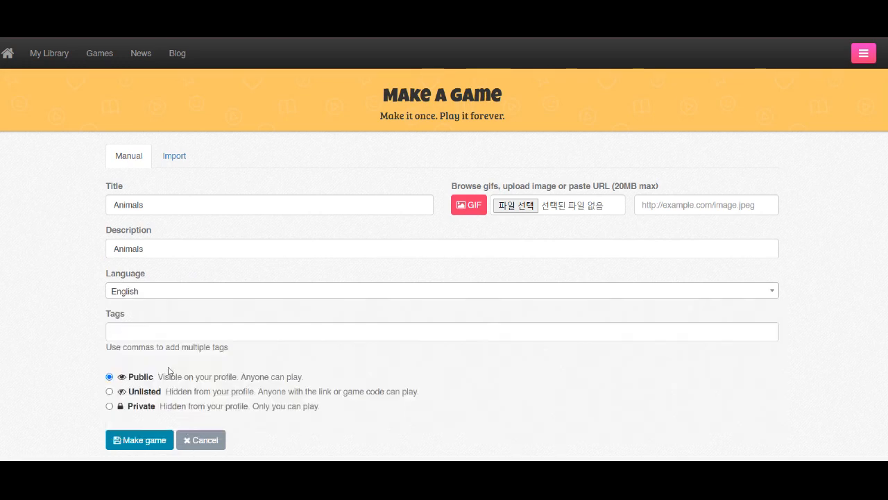
# Step: Add the tags "animals" and "cute" to the game
pyautogui.click(186, 329)
pyautogui.write('animals,cute,')
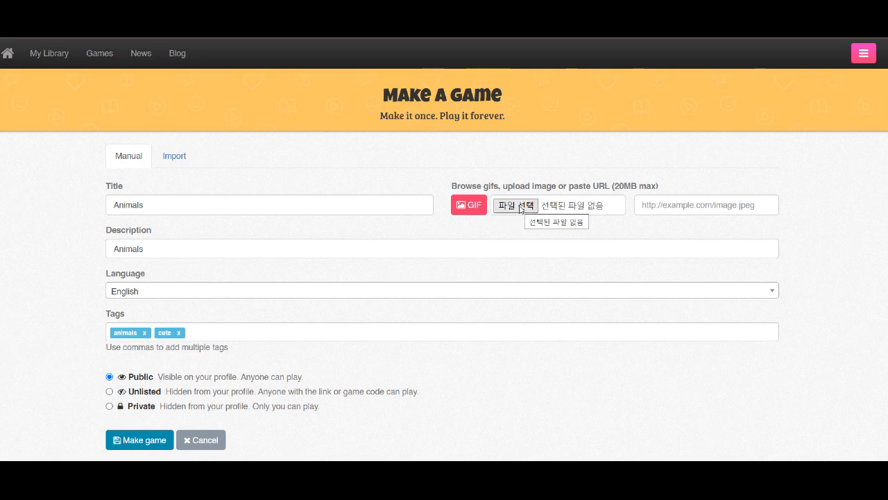
pyautogui.scroll(-3, 515, 264)
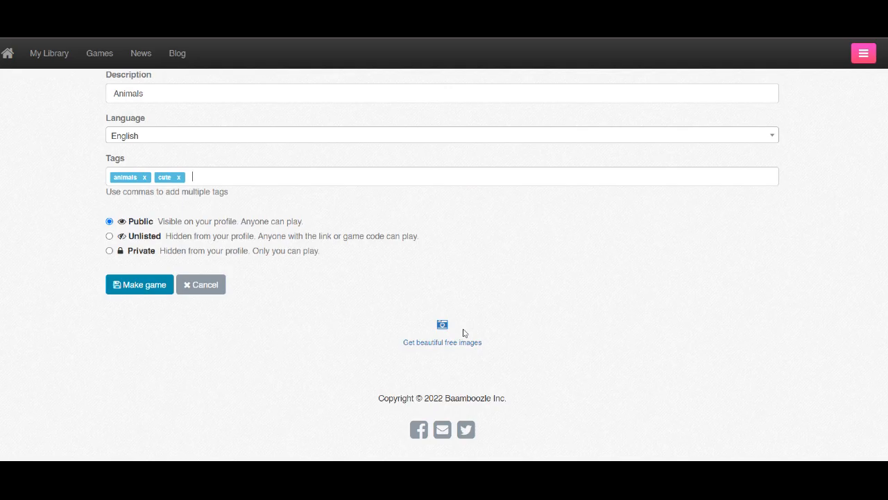
pyautogui.scroll(3, 470, 326)
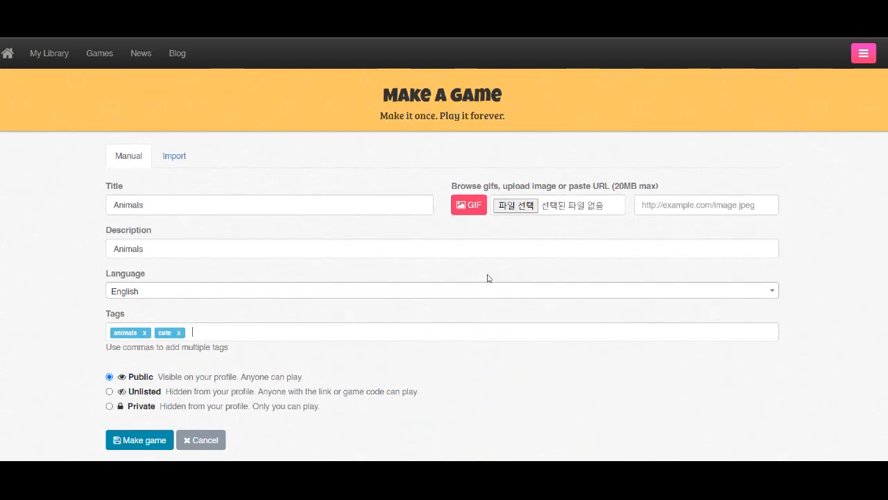
# Step: Browse the GIF library for a game cover image, and close it without choosing one
pyautogui.click(475, 208)
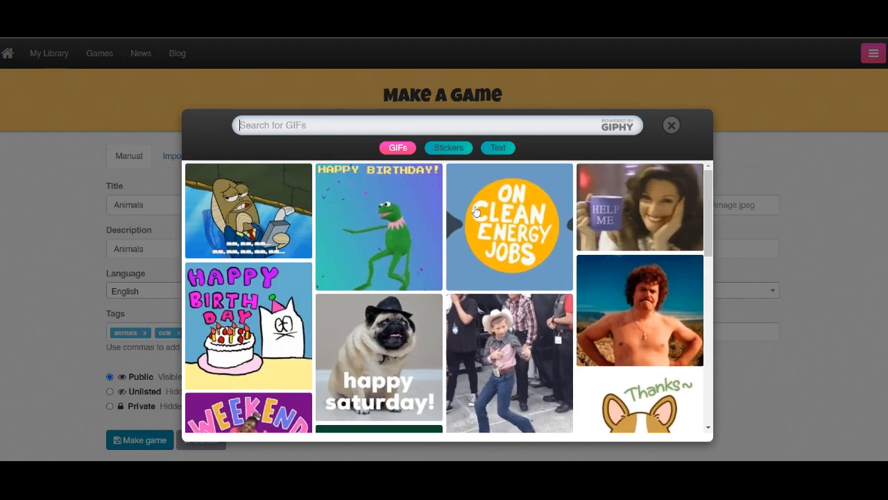
pyautogui.scroll(-1, 422, 239)
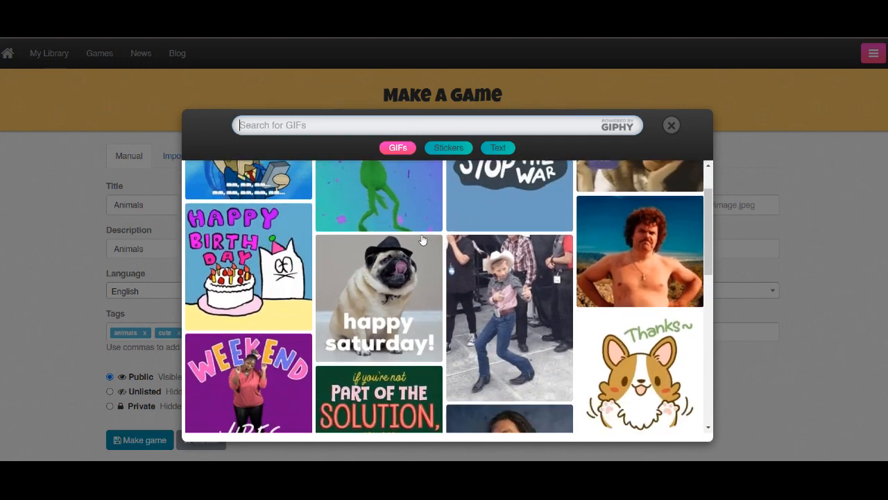
pyautogui.scroll(-4, 422, 239)
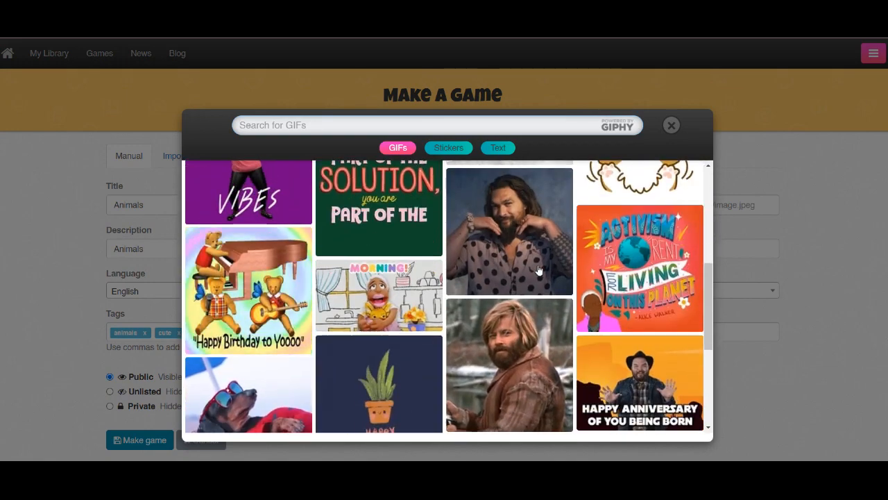
pyautogui.scroll(4, 539, 270)
pyautogui.press('Escape')
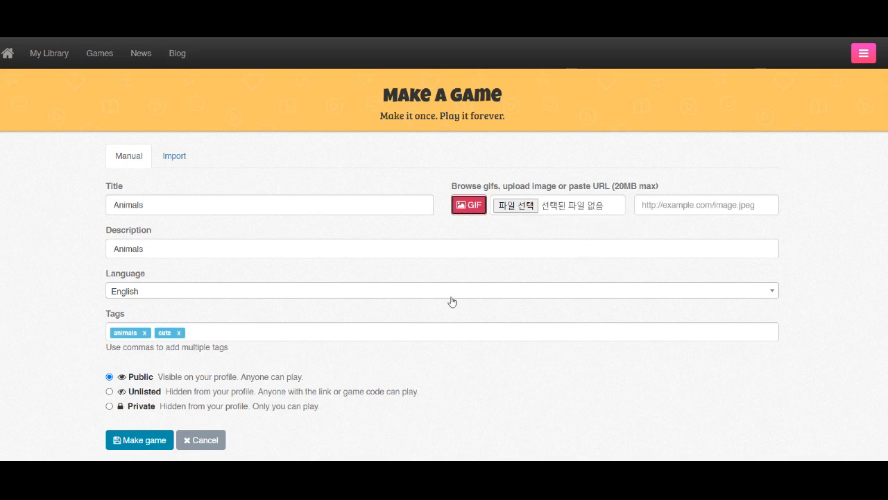
# Step: Create the game and fill in its first question "What is this?" with the answer "lion"
pyautogui.scroll(-2, 452, 301)
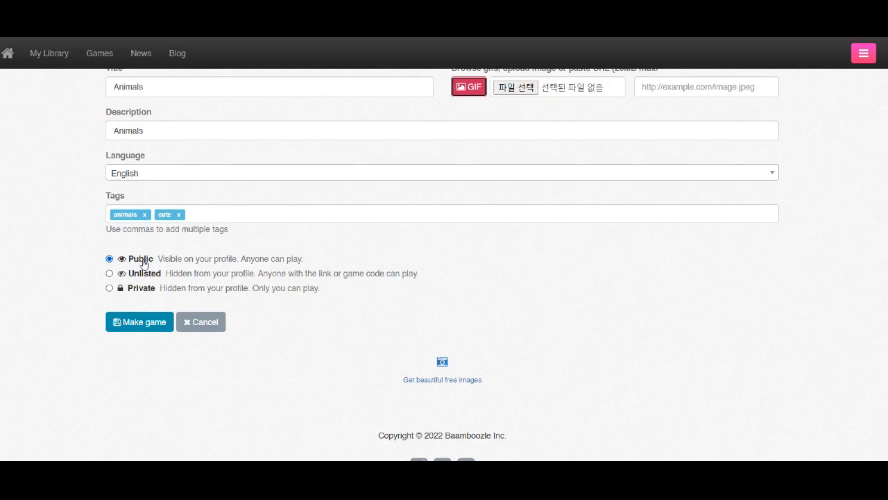
pyautogui.click(122, 324)
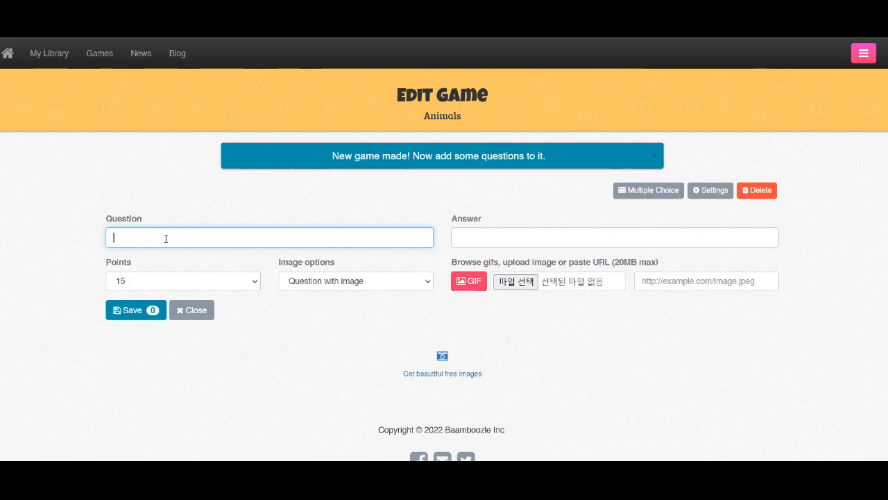
pyautogui.write('What is this?')
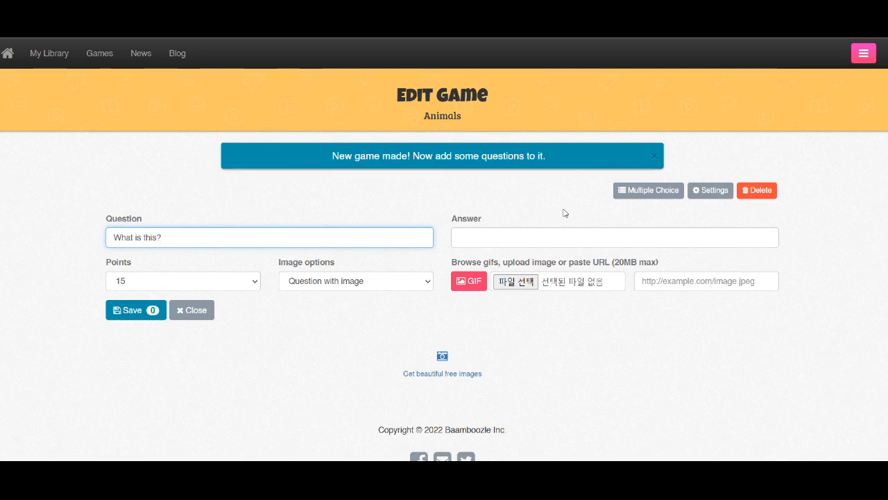
pyautogui.click(585, 240)
pyautogui.write('lion')
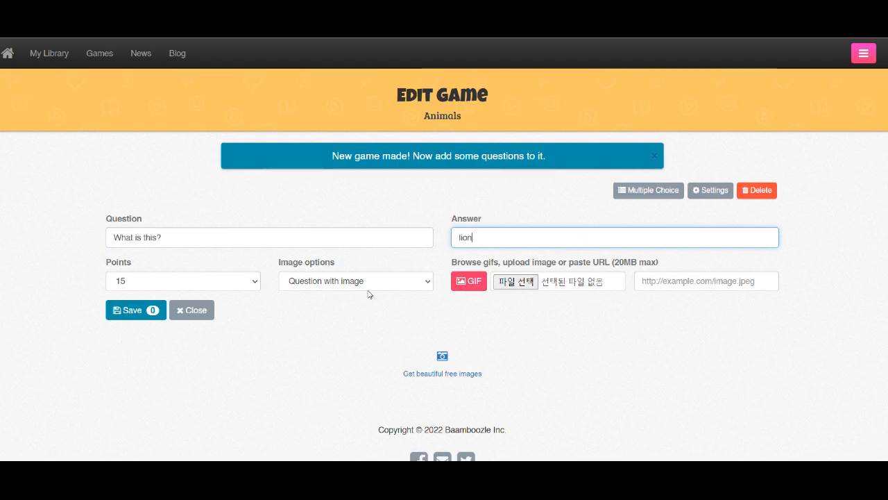
# Step: Set the lion question to 10 points, attach the image lion.png and save the question
pyautogui.click(222, 282)
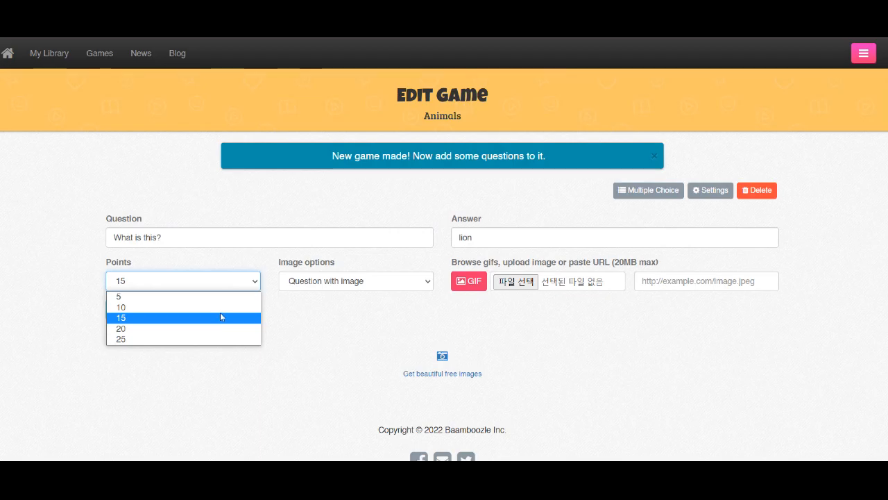
pyautogui.click(221, 308)
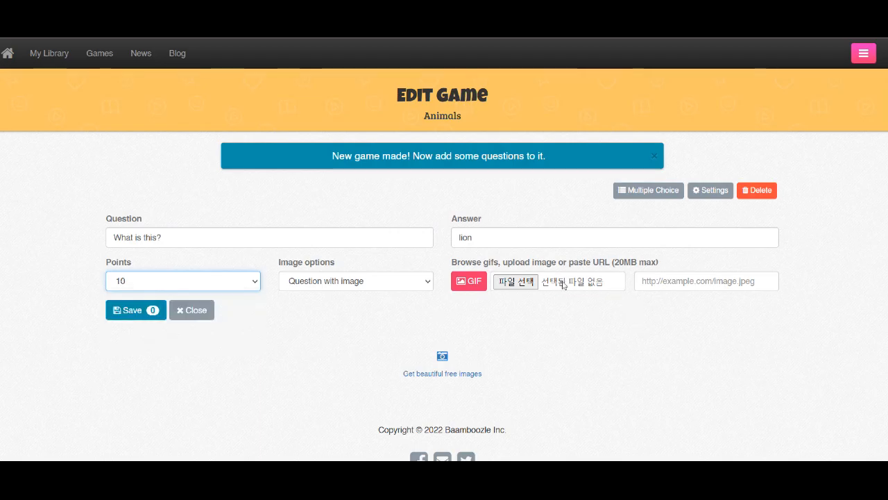
pyautogui.click(522, 284)
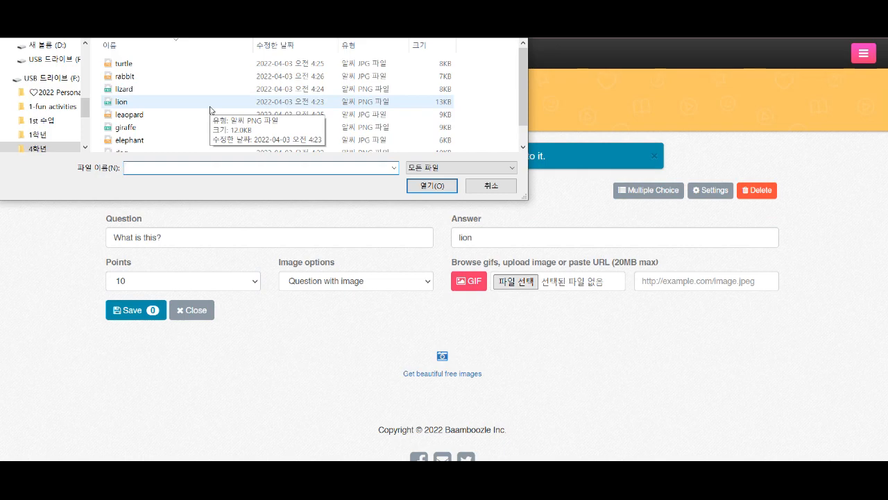
pyautogui.click(211, 110)
pyautogui.doubleClick(211, 109)
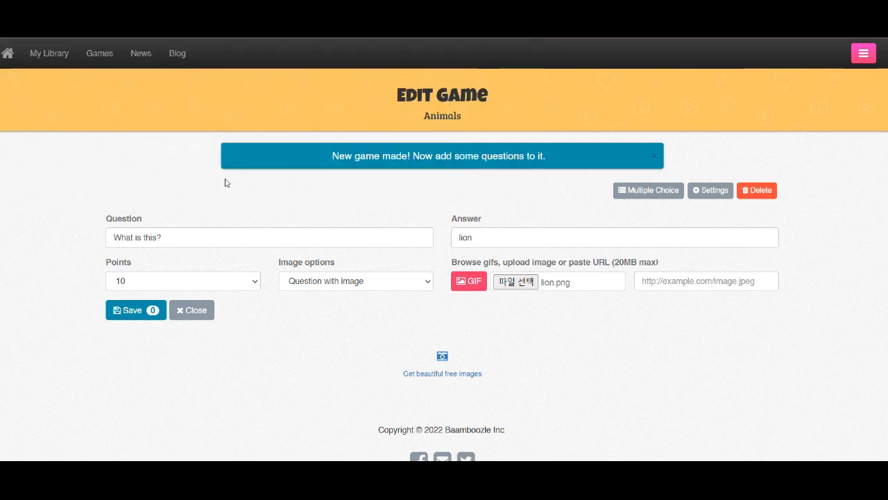
pyautogui.click(130, 312)
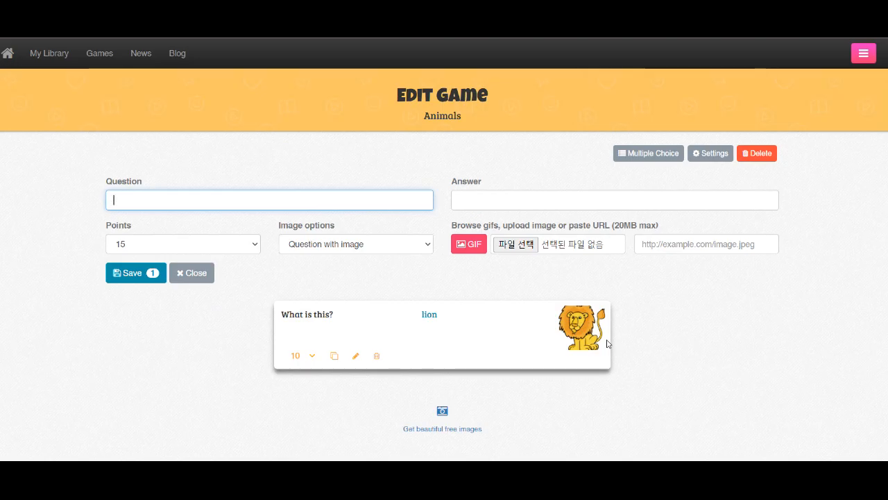
# Step: Fill in a second question "What is this?" with the answer "rabbit"
pyautogui.write('WQhd')
pyautogui.press('BackSpace')
pyautogui.press('BackSpace')
pyautogui.press('BackSpace')
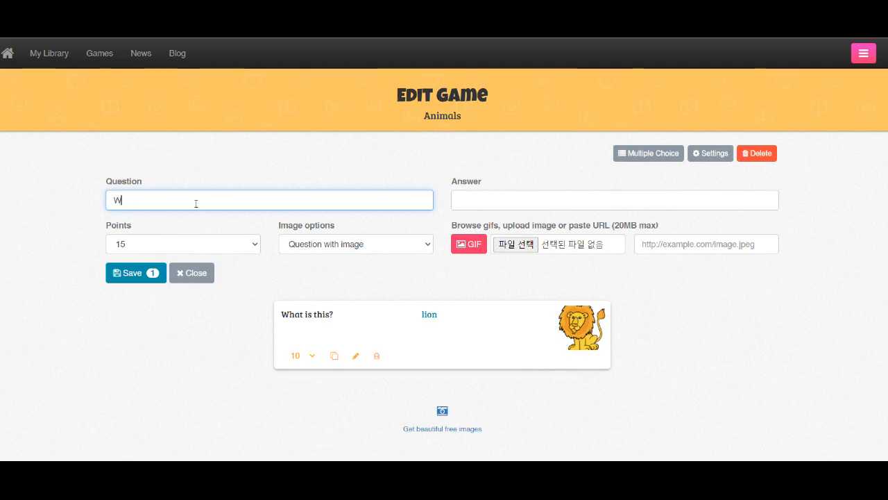
pyautogui.write('hat i')
pyautogui.write('s this?')
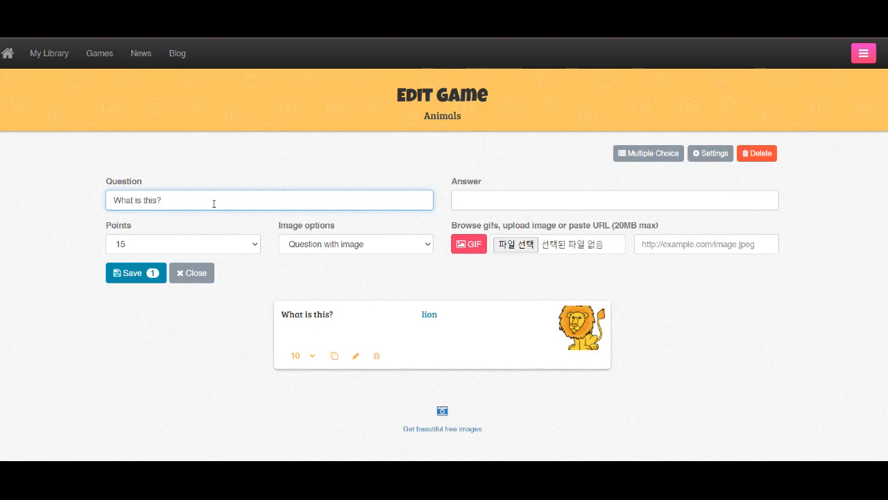
pyautogui.click(564, 194)
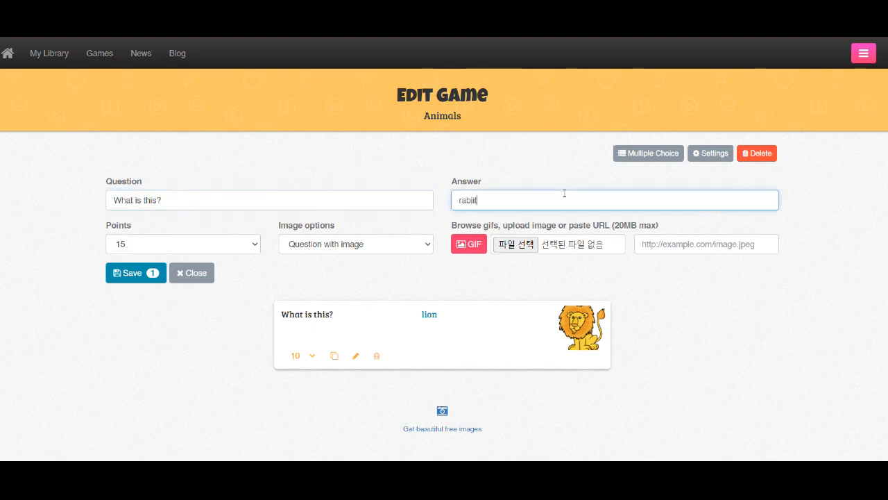
pyautogui.write('rabi')
pyautogui.press('BackSpace')
pyautogui.write('bi')
# Step: Attach the image rabbit.jpg to the rabbit question, set it to 10 points and save it
pyautogui.click(517, 244)
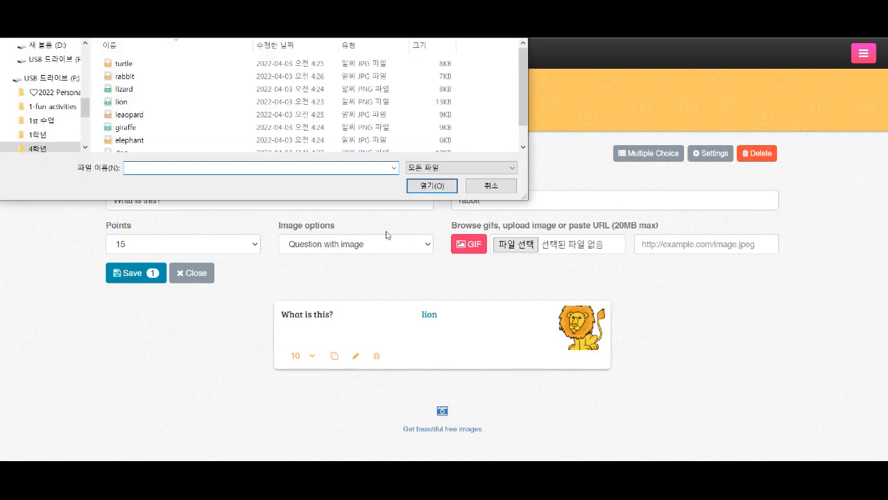
pyautogui.doubleClick(139, 78)
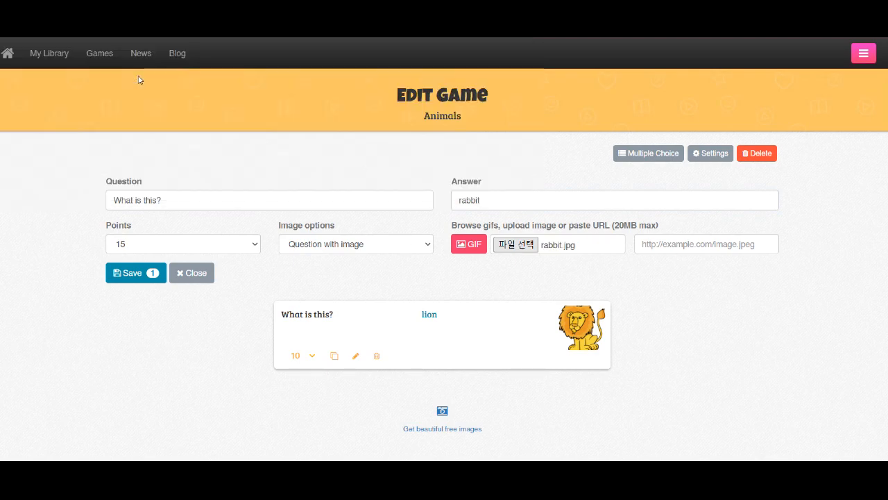
pyautogui.click(139, 251)
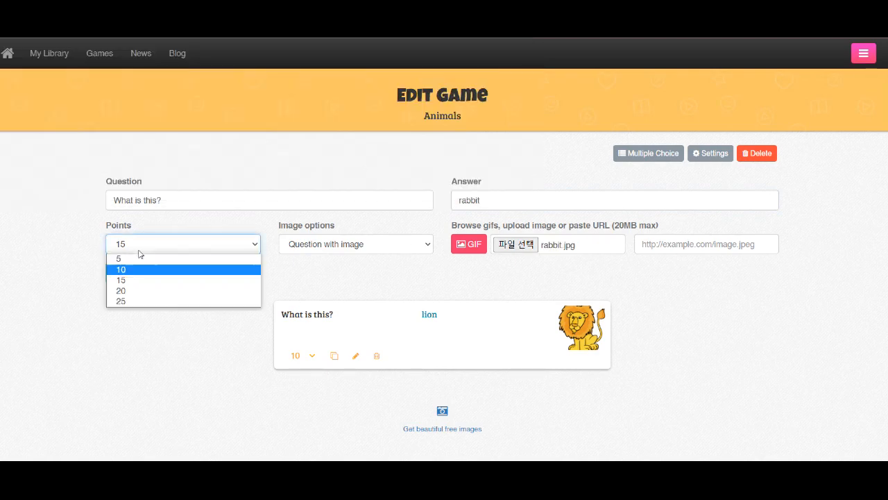
pyautogui.click(142, 271)
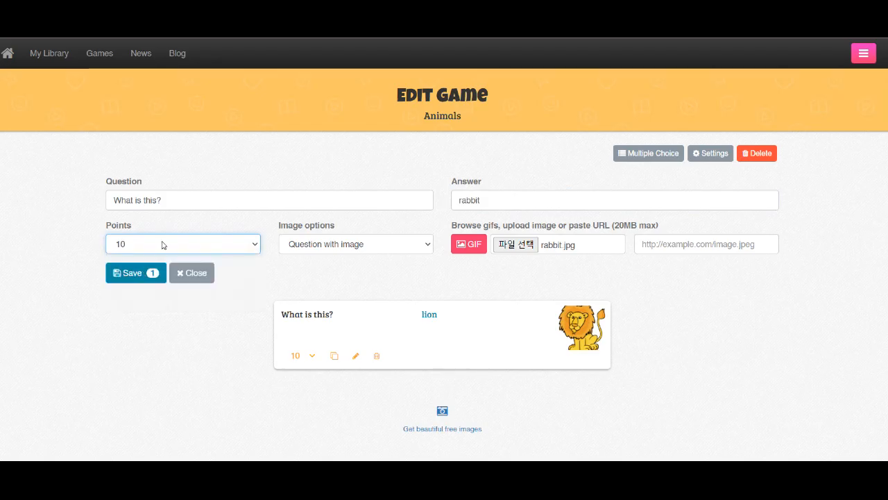
pyautogui.click(142, 276)
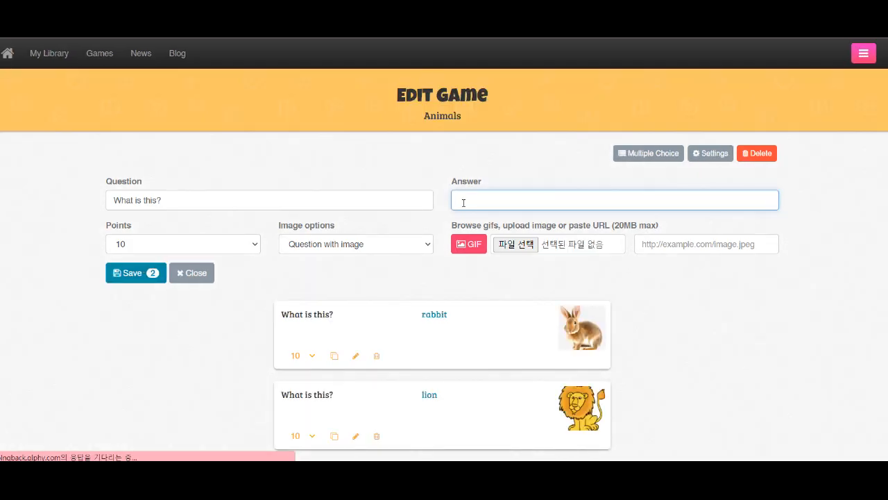
# Step: Answer the next "What is this?" question with "dog", attach the image dog.png and save the question
pyautogui.write('dog')
pyautogui.click(516, 248)
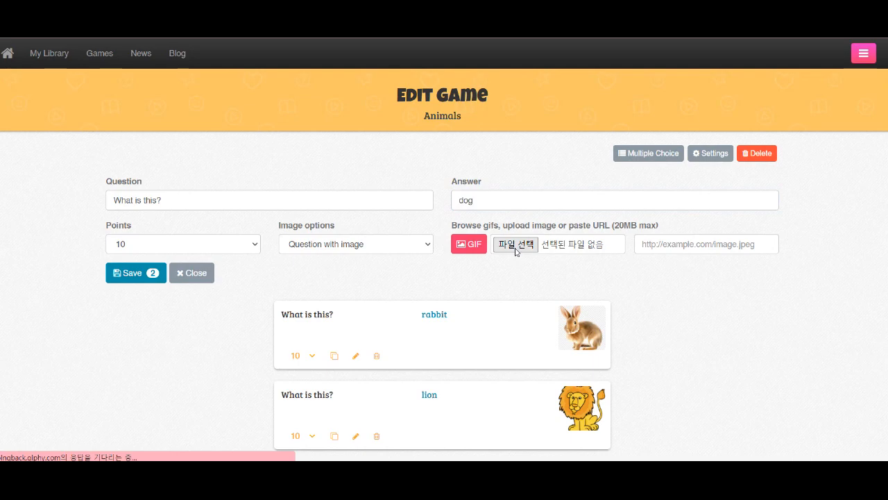
pyautogui.scroll(-1, 232, 90)
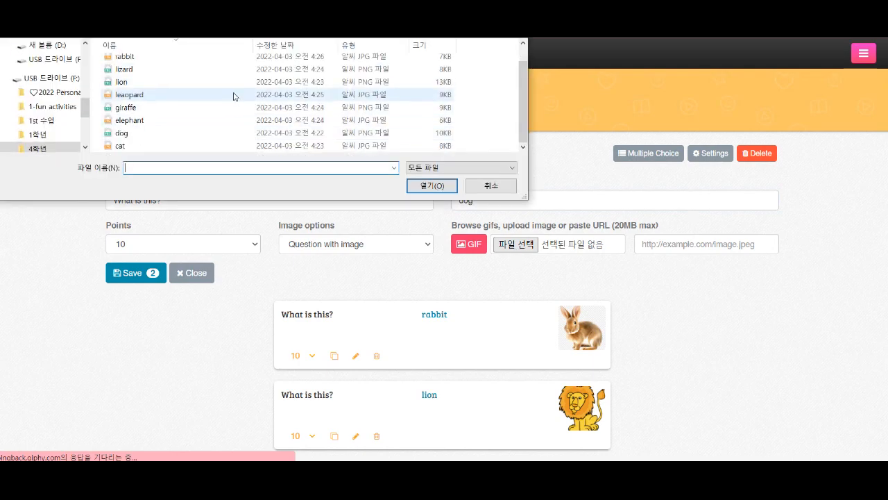
pyautogui.doubleClick(228, 134)
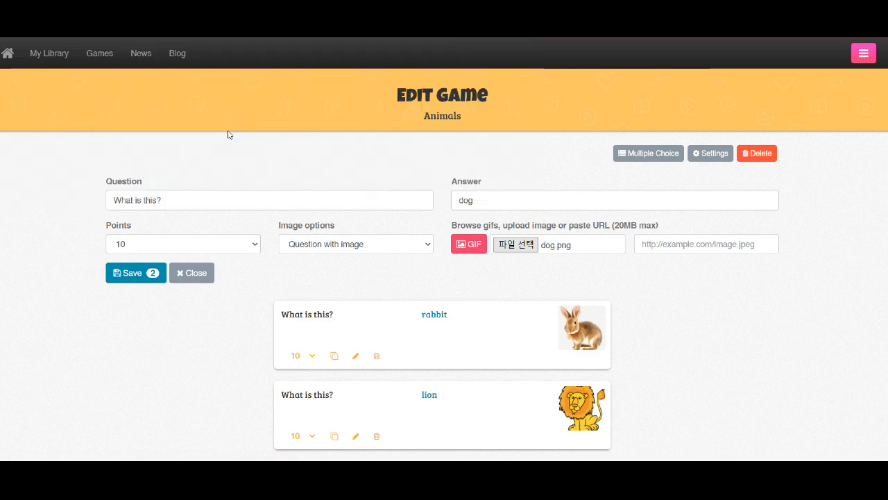
pyautogui.click(150, 274)
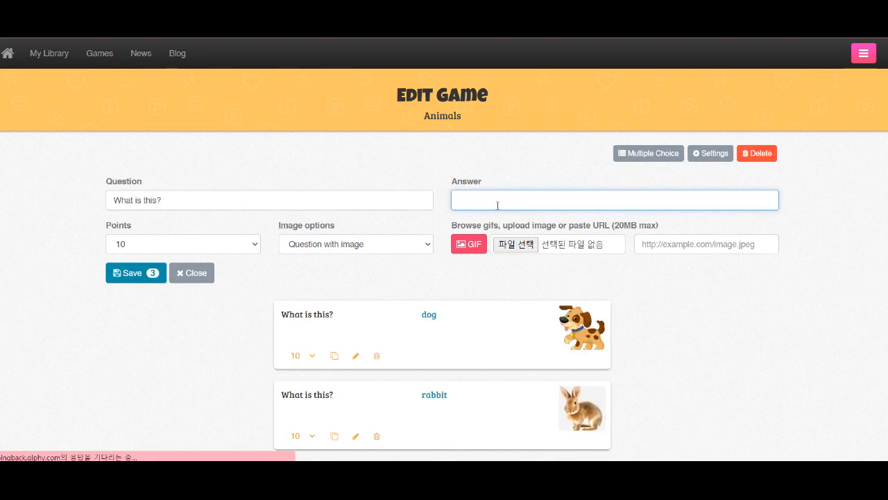
# Step: Add a "What is this?" question with the answer "cat" and the image cat.jpg, and save it
pyautogui.write('cat')
pyautogui.click(533, 245)
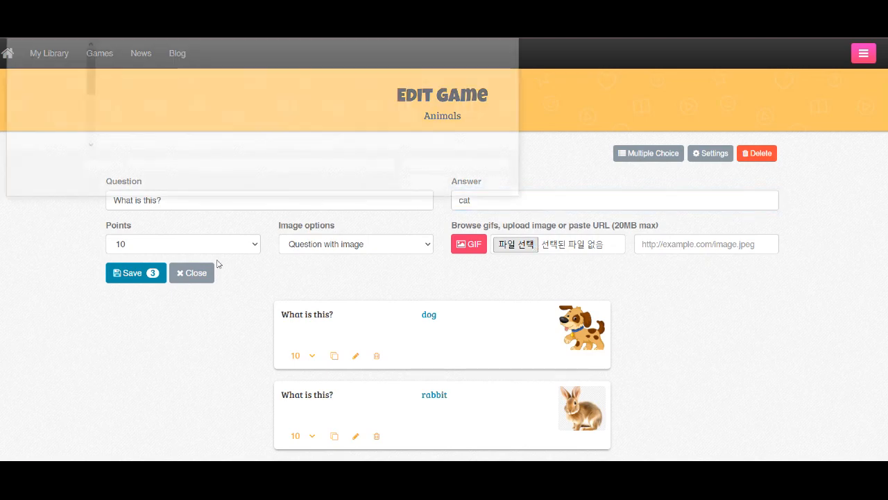
pyautogui.scroll(-1, 165, 128)
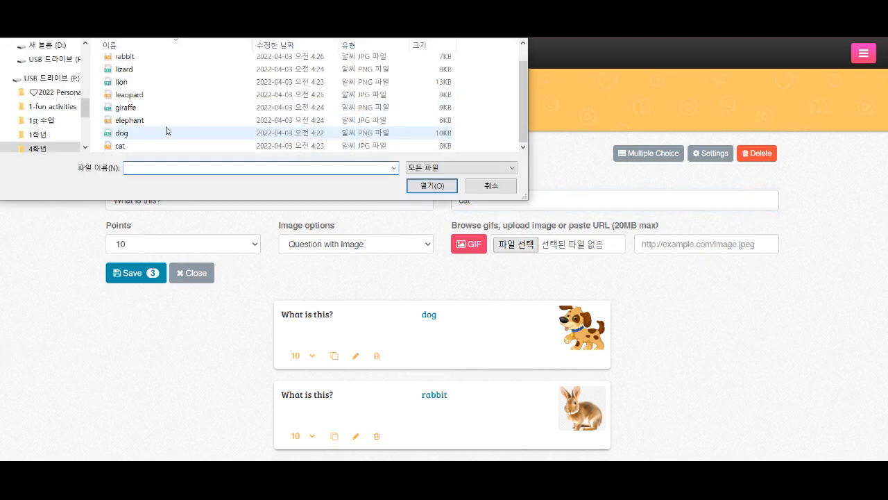
pyautogui.click(159, 145)
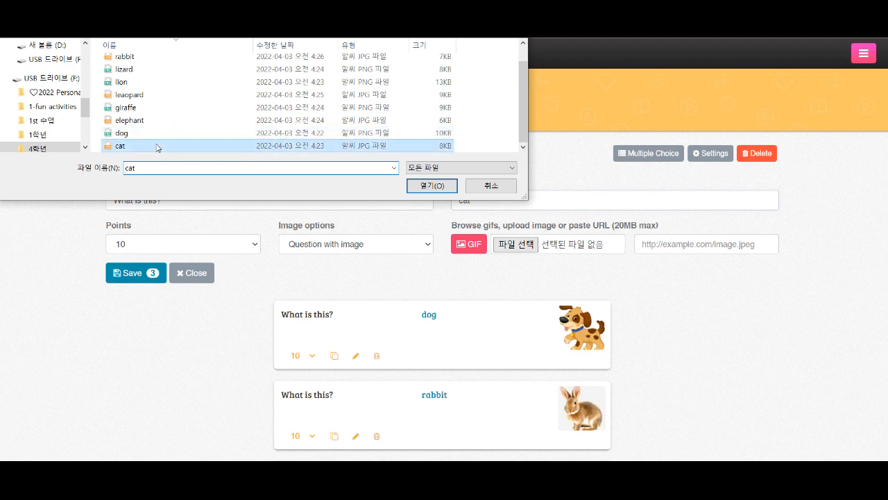
pyautogui.click(430, 186)
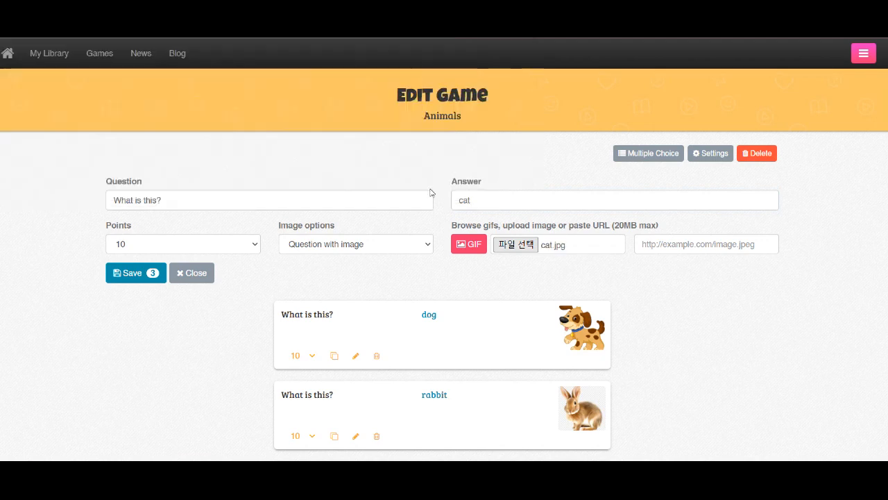
pyautogui.click(149, 275)
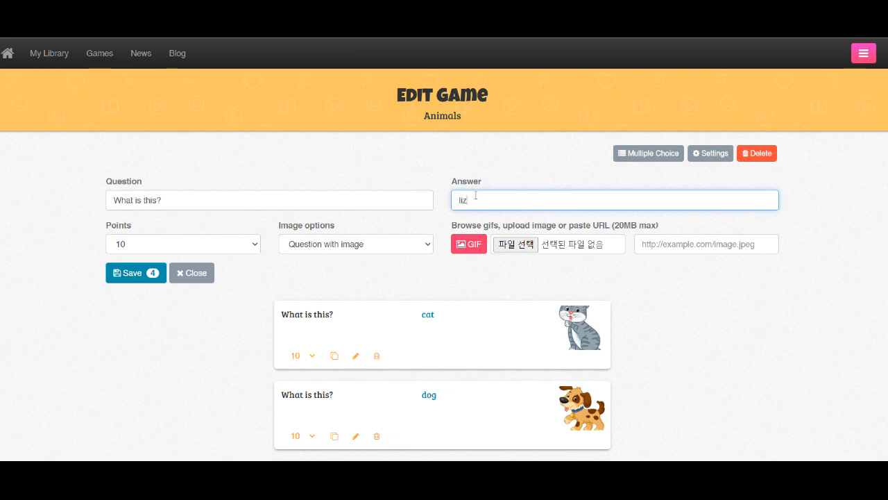
# Step: Add a "What is this?" question with the answer "lizard" and the image lizard.png, and save it
pyautogui.click(504, 242)
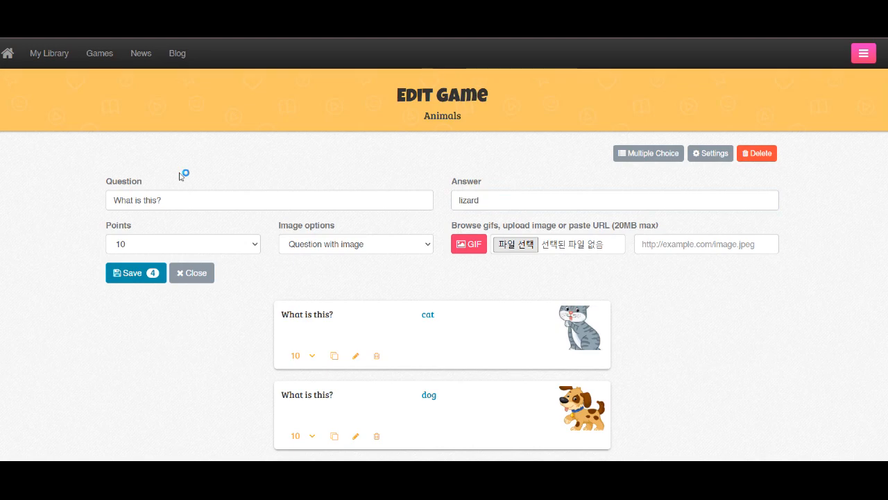
pyautogui.click(160, 89)
pyautogui.doubleClick(159, 88)
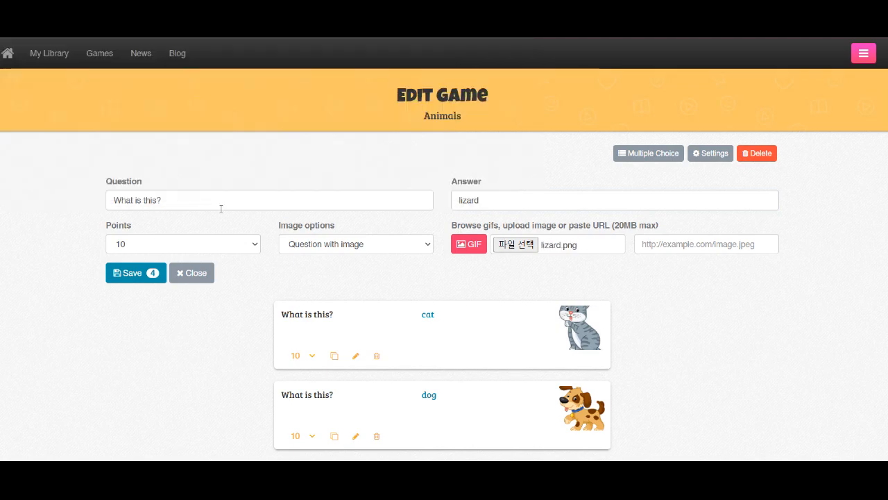
pyautogui.click(152, 276)
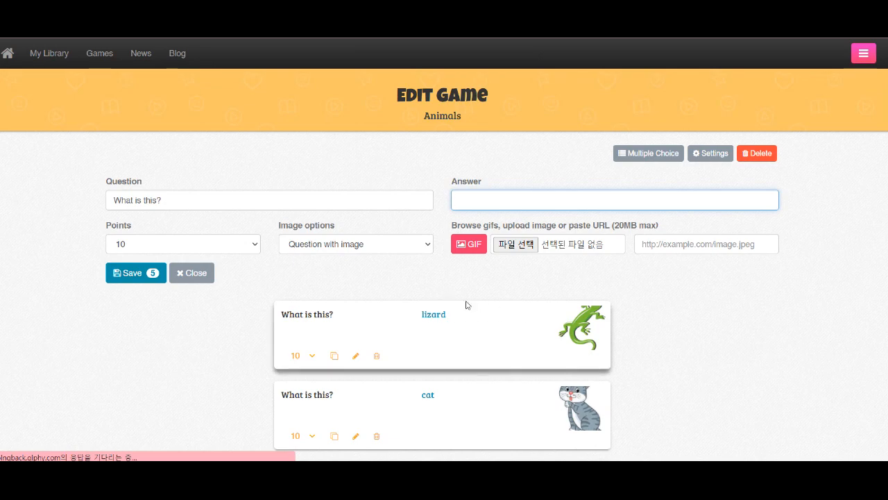
# Step: Edit the saved lizard question to be worth 15 points and save the change
pyautogui.click(356, 357)
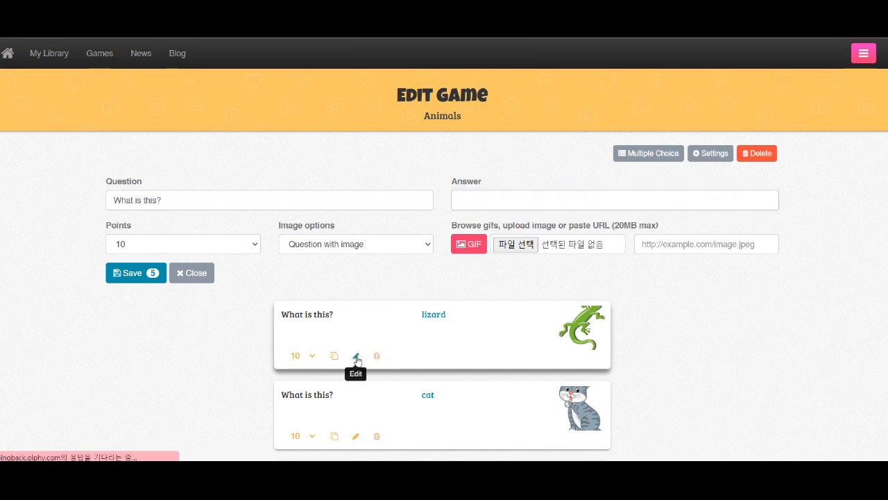
pyautogui.click(229, 244)
pyautogui.click(224, 266)
pyautogui.click(118, 298)
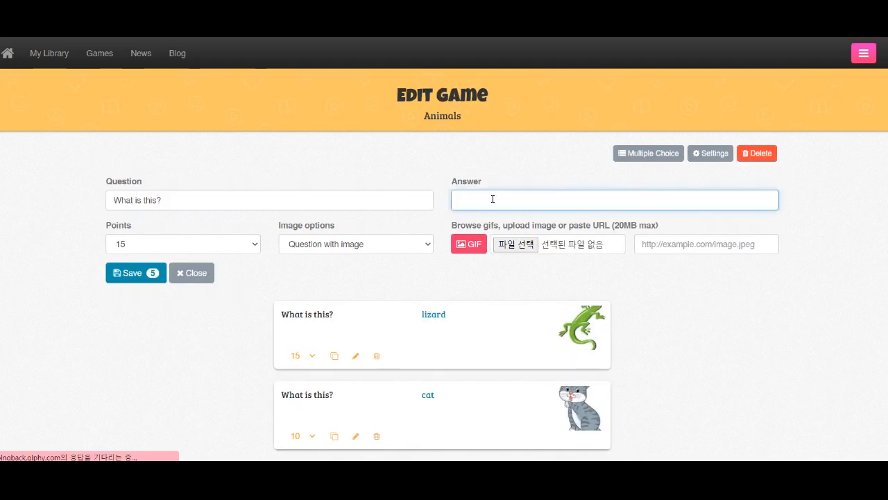
# Step: Add a 15-point "What is this?" question with the answer "elephant" and the image elephant.jpg, and save it
pyautogui.write('elephant')
pyautogui.click(513, 245)
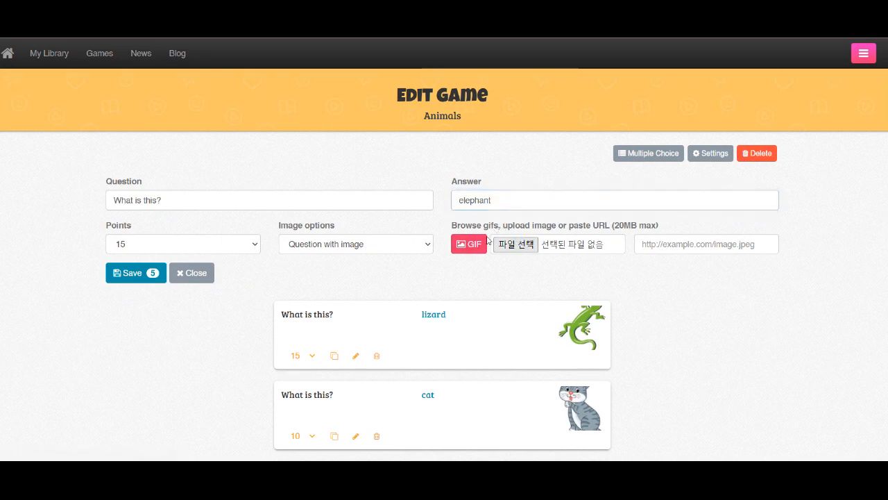
pyautogui.doubleClick(176, 142)
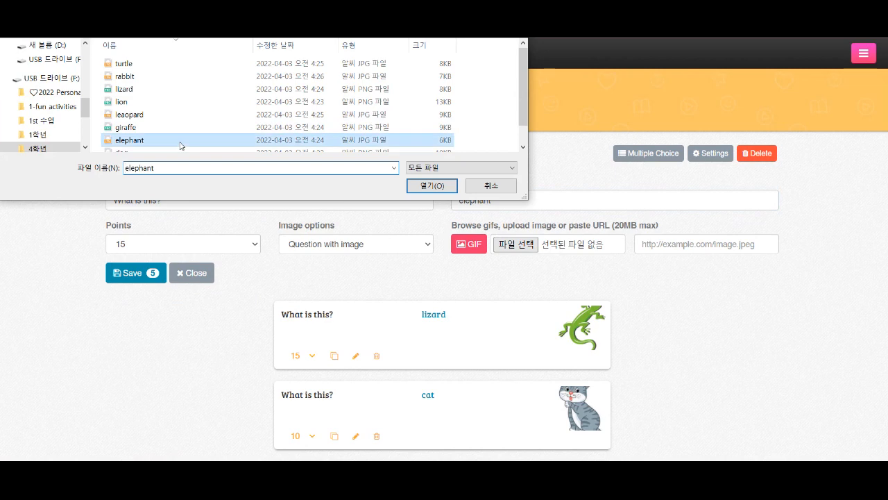
pyautogui.click(136, 272)
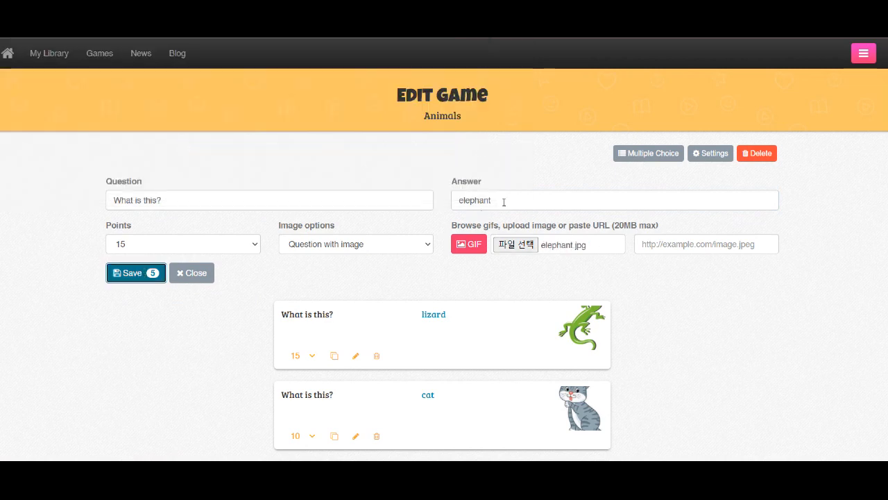
# Step: Add a 15-point "What is this?" question with the answer "giraffe" and the image giraffe.png, and save it
pyautogui.write('giraffe')
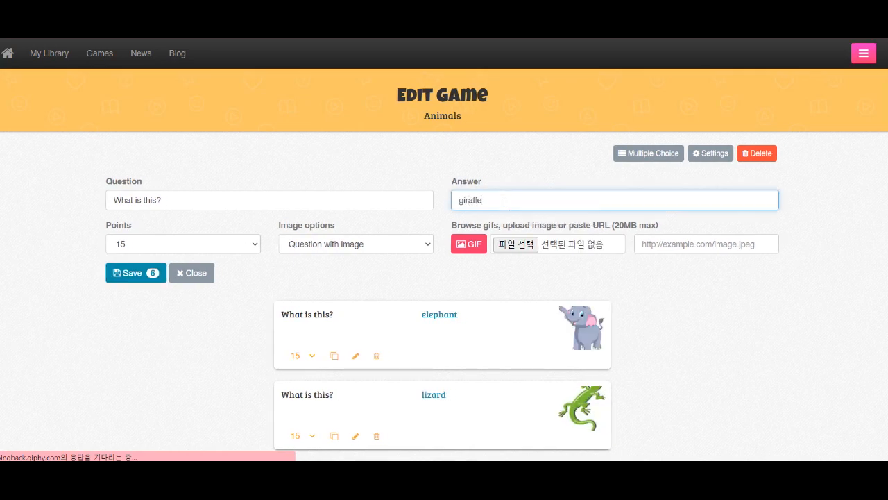
pyautogui.click(513, 243)
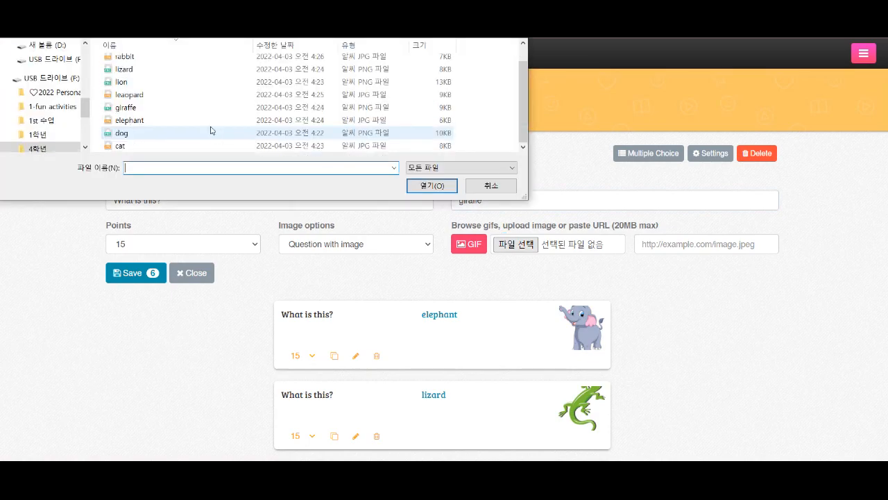
pyautogui.doubleClick(205, 109)
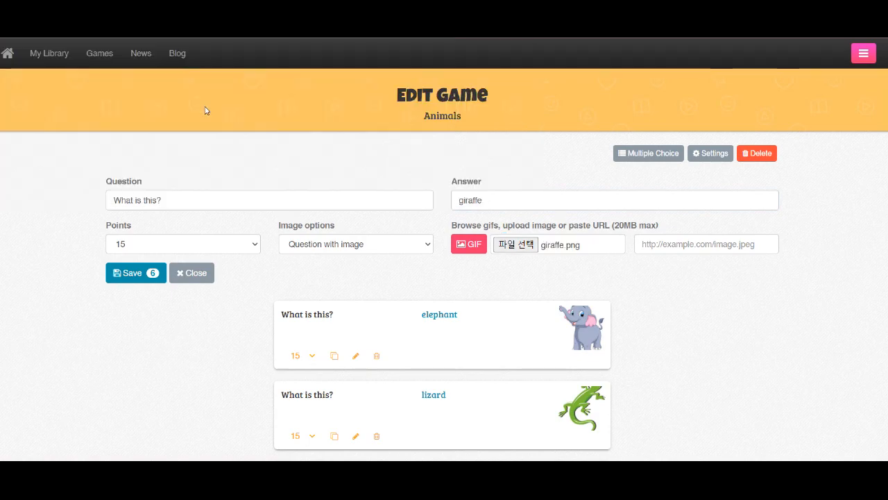
pyautogui.click(153, 273)
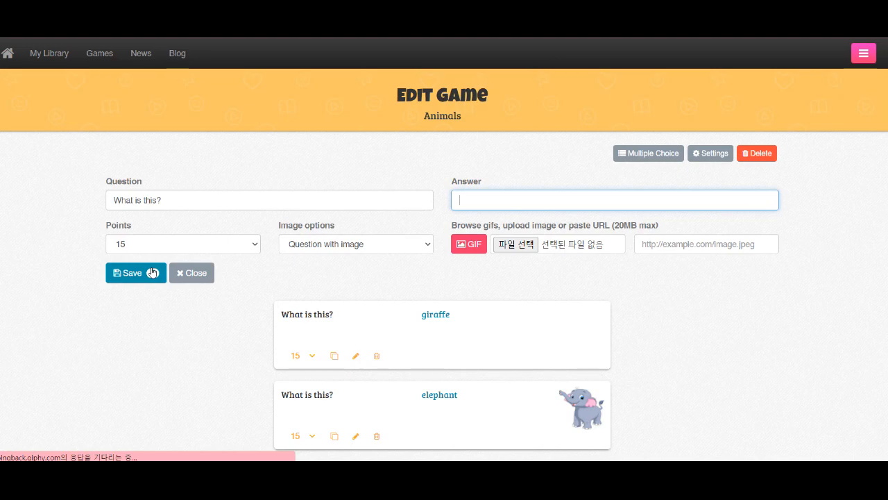
# Step: Add a 15-point "What is this?" question with the answer "leaopard" and the image leaopard.jpg, and save it
pyautogui.write('leaopard')
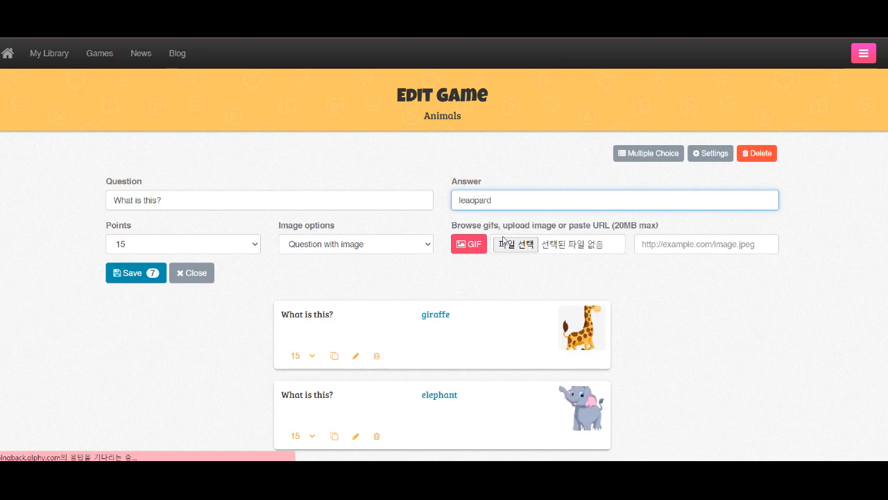
pyautogui.click(509, 248)
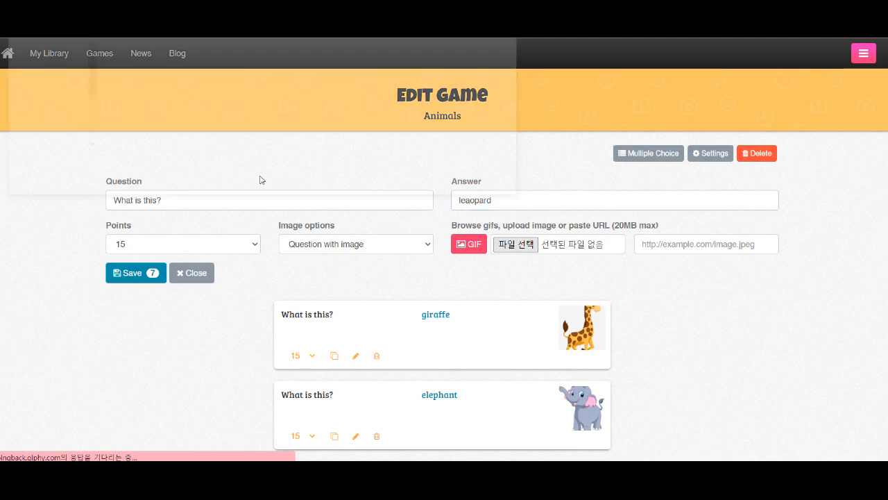
pyautogui.doubleClick(166, 114)
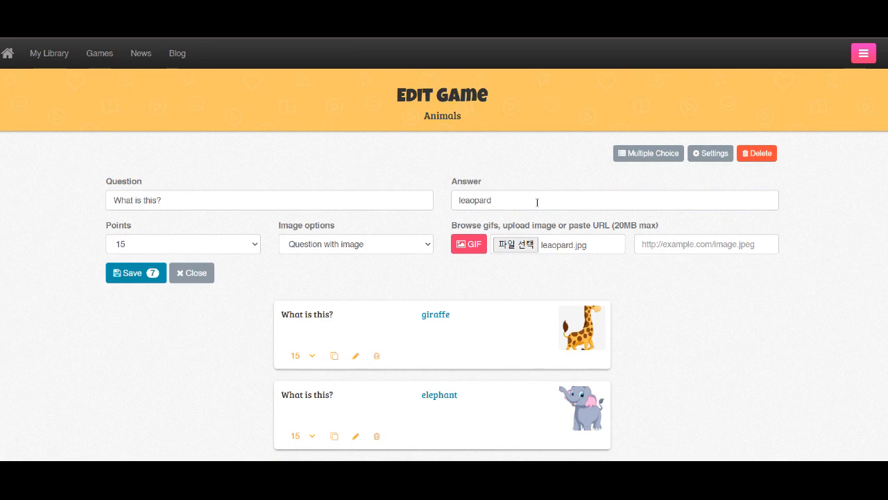
pyautogui.click(138, 272)
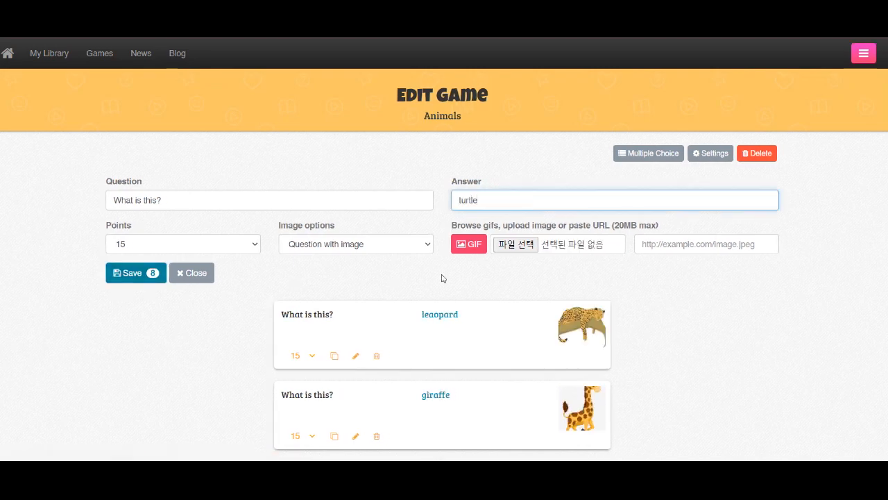
# Step: Add a 15-point "What is this?" question with the answer "turtle" and the turtle image, and save it
pyautogui.click(515, 248)
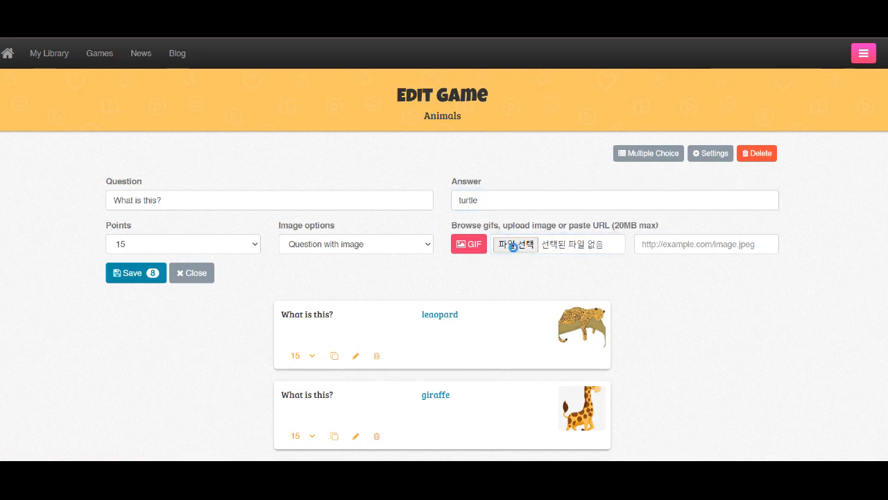
pyautogui.doubleClick(169, 66)
pyautogui.click(125, 283)
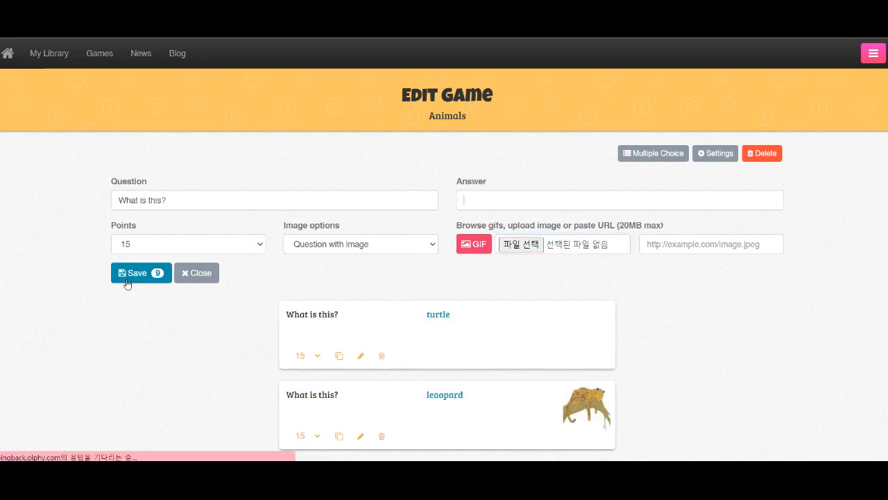
# Step: Review the list of saved questions, set the "leaopard" question to 20 points and save the change
pyautogui.scroll(-6, 634, 152)
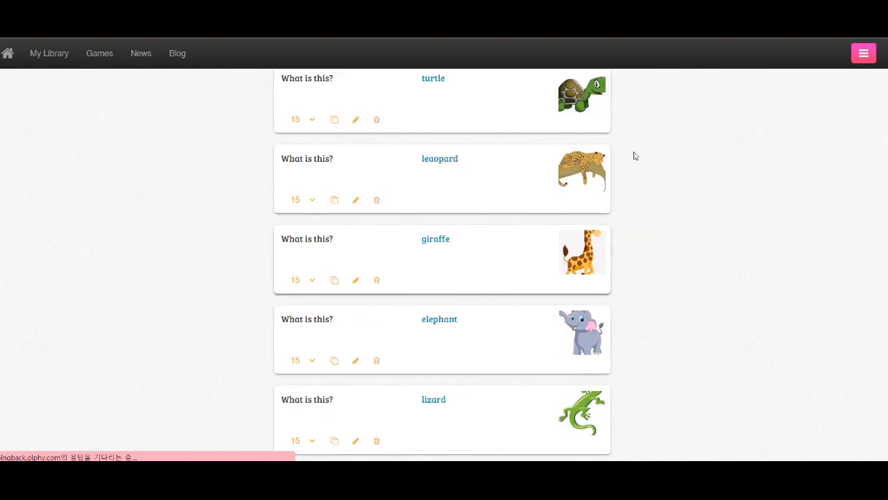
pyautogui.scroll(-3, 563, 195)
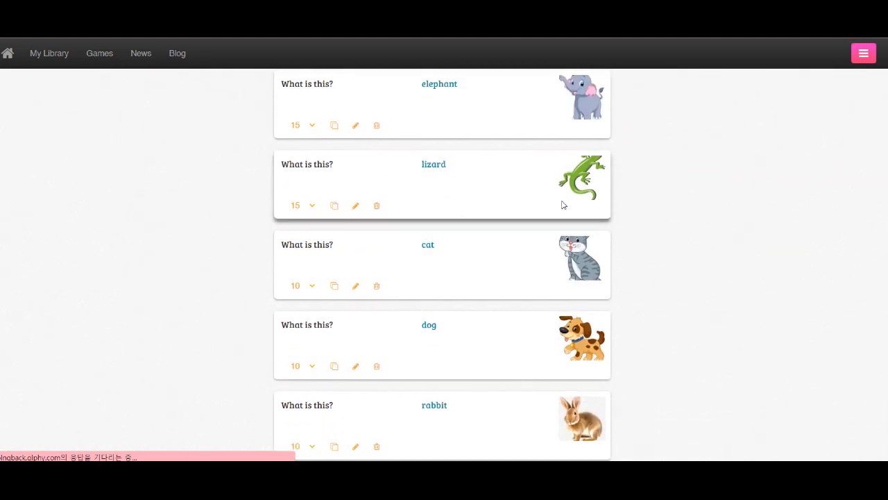
pyautogui.scroll(-1, 567, 317)
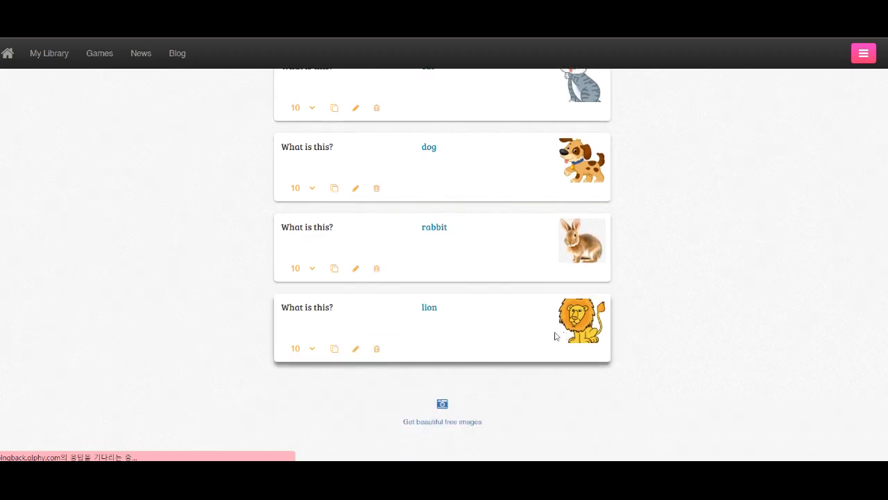
pyautogui.scroll(3, 371, 287)
pyautogui.scroll(3, 375, 284)
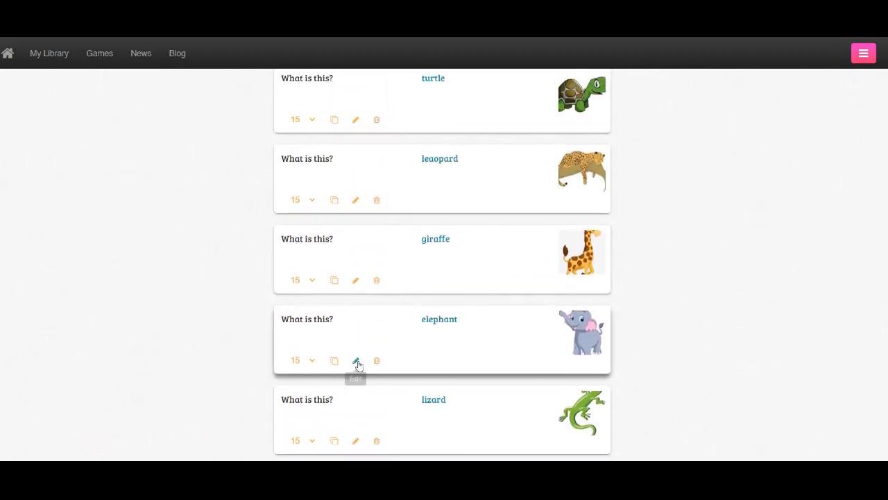
pyautogui.click(355, 359)
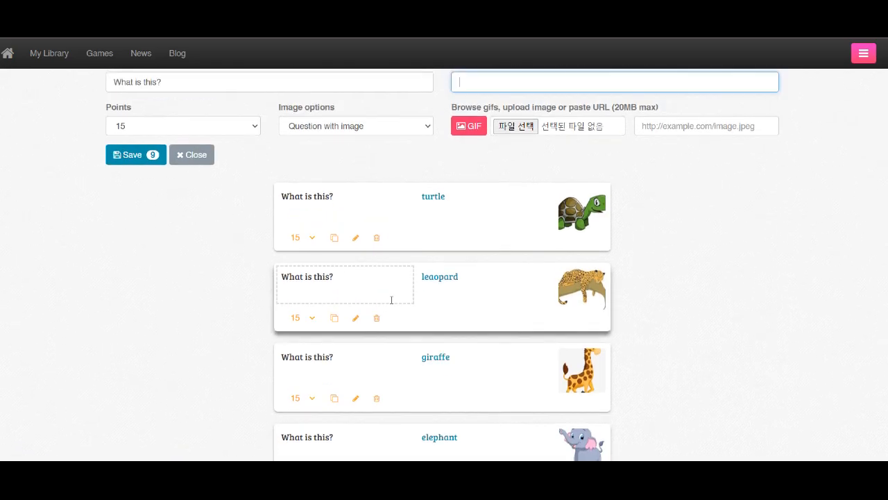
pyautogui.click(357, 319)
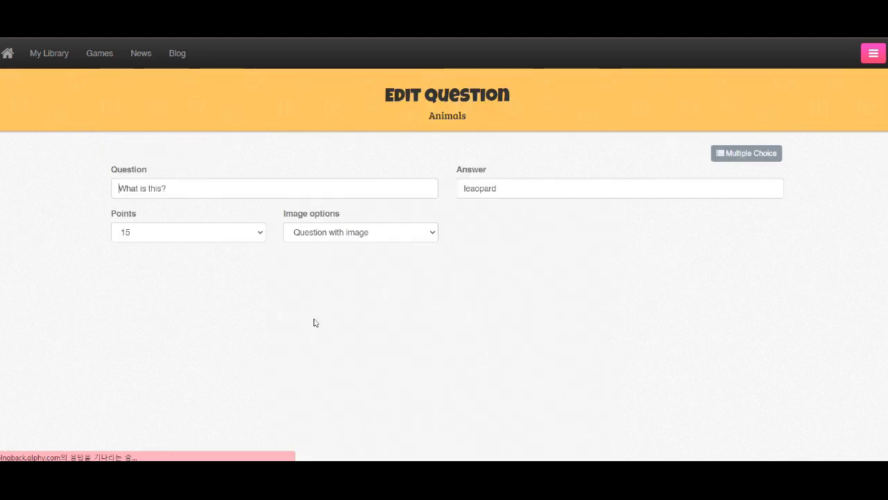
pyautogui.click(222, 233)
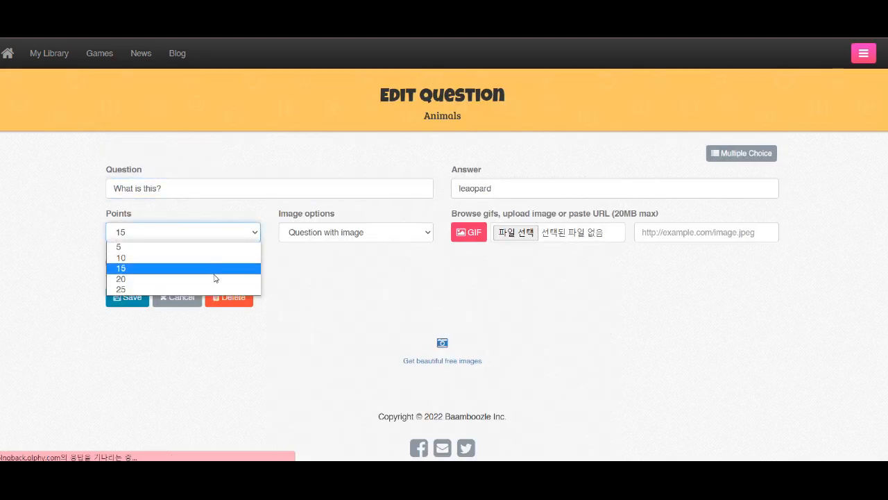
pyautogui.click(199, 278)
pyautogui.click(124, 297)
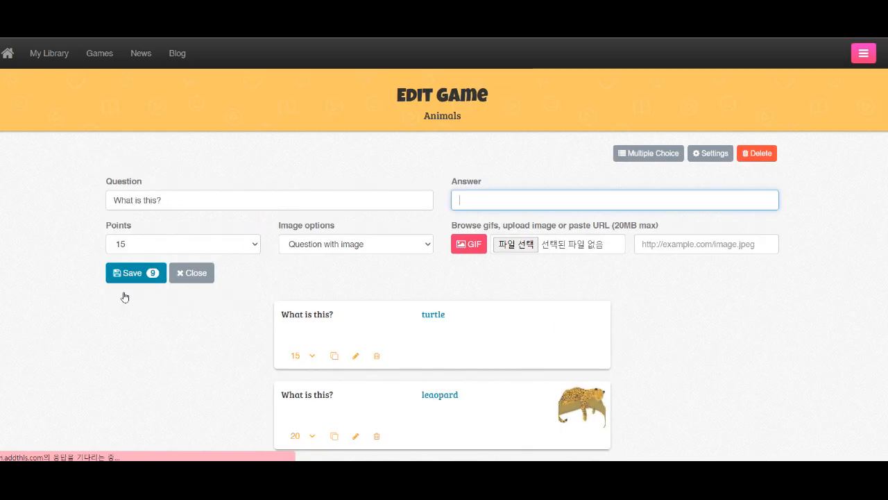
# Step: Check the saved question list, go to the library's own games and open the preview of the Animals game
pyautogui.scroll(-6, 719, 264)
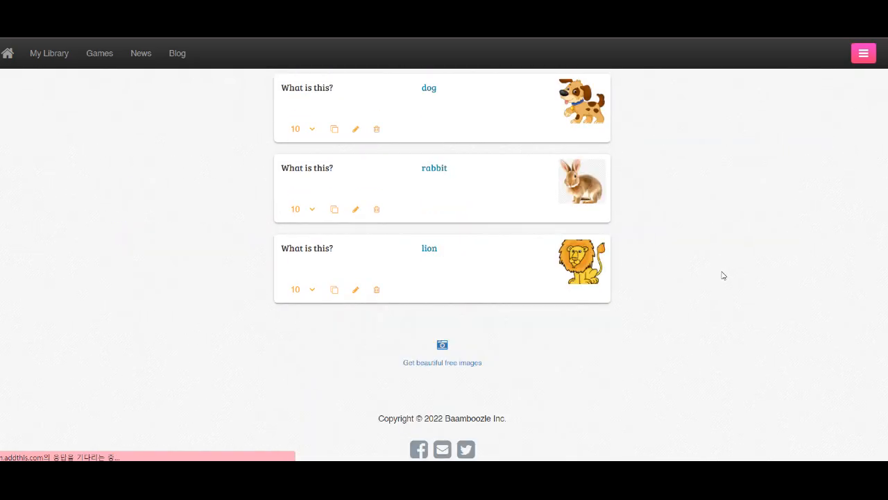
pyautogui.scroll(10, 722, 275)
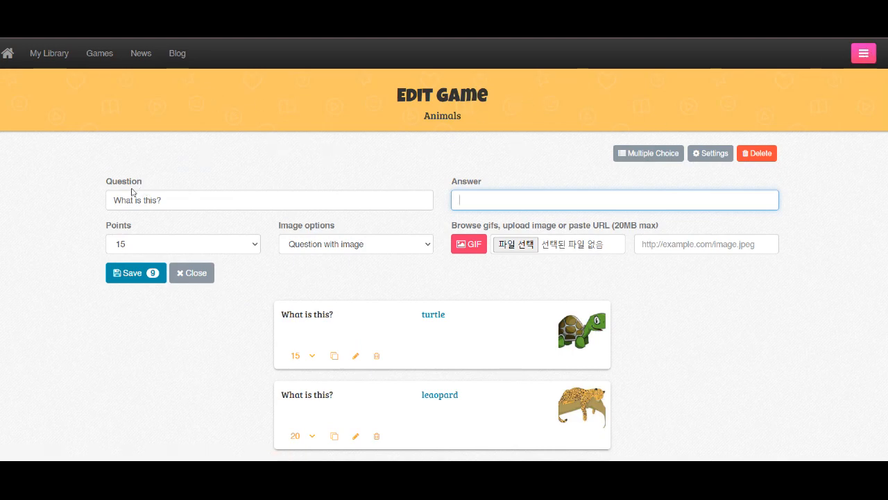
pyautogui.moveTo(67, 49)
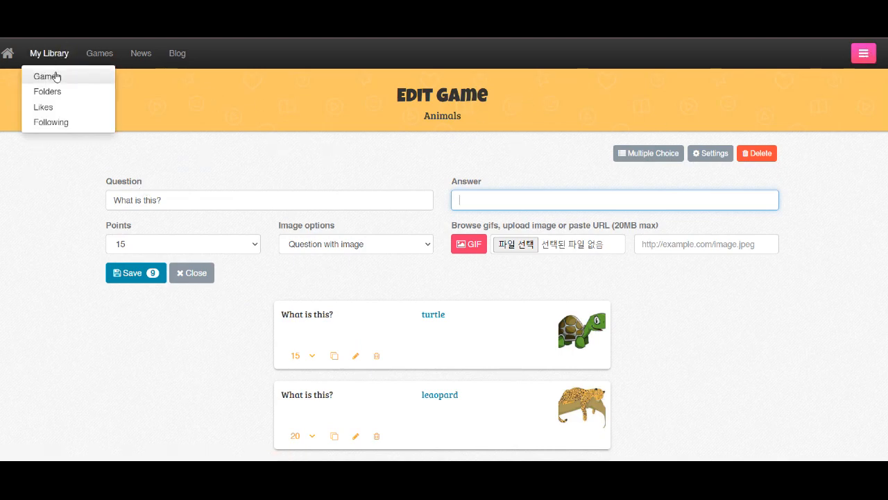
pyautogui.click(57, 77)
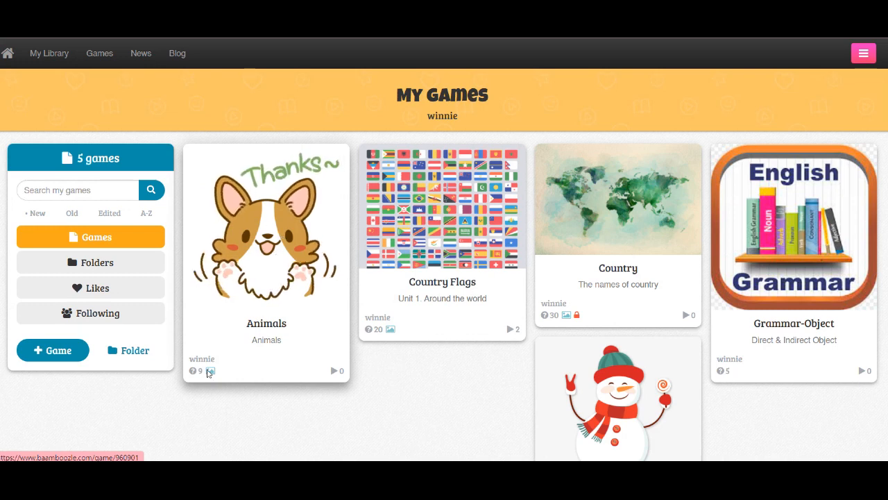
pyautogui.moveTo(196, 374)
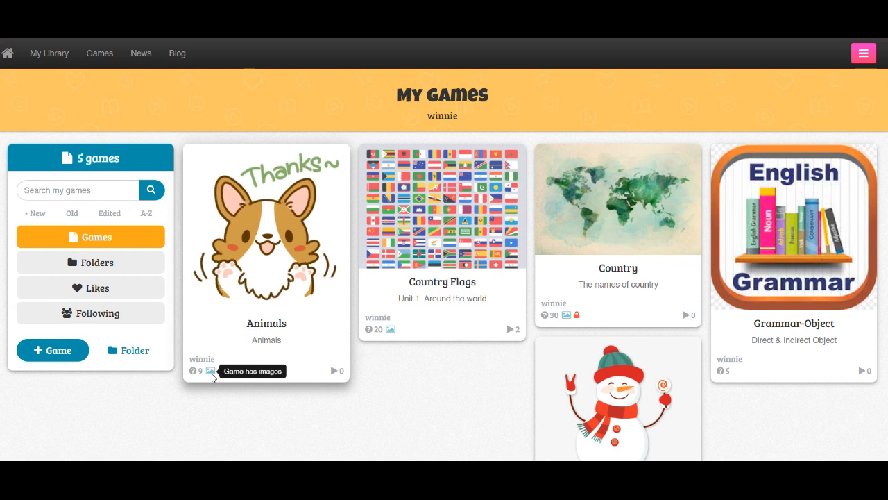
pyautogui.moveTo(334, 375)
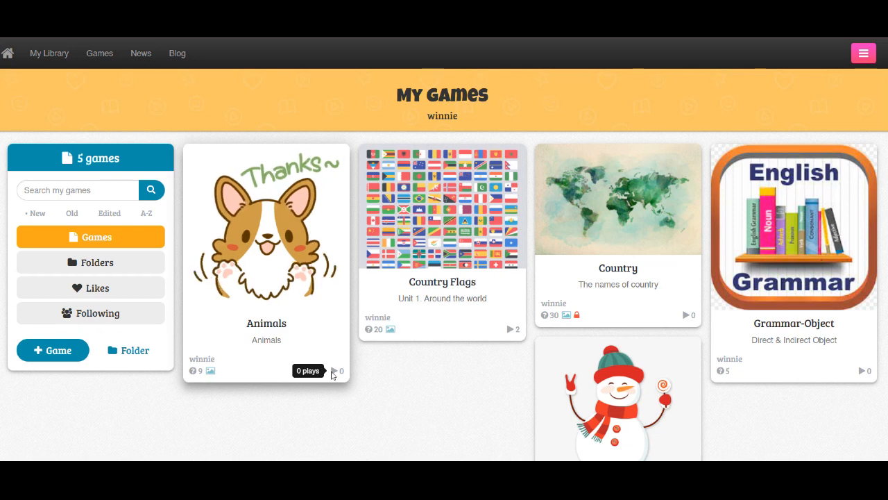
pyautogui.click(291, 285)
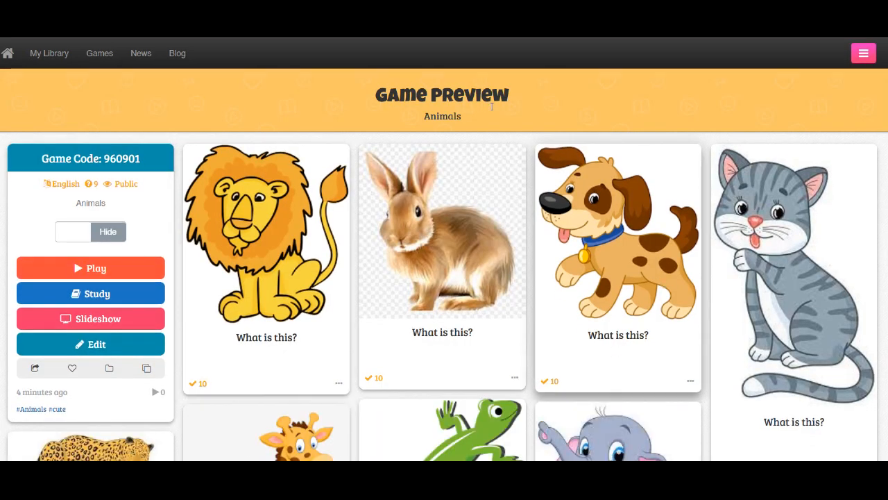
# Step: Examine the picture cards and point values of all questions in the Animals game preview
pyautogui.scroll(-3, 502, 250)
pyautogui.scroll(-2, 501, 250)
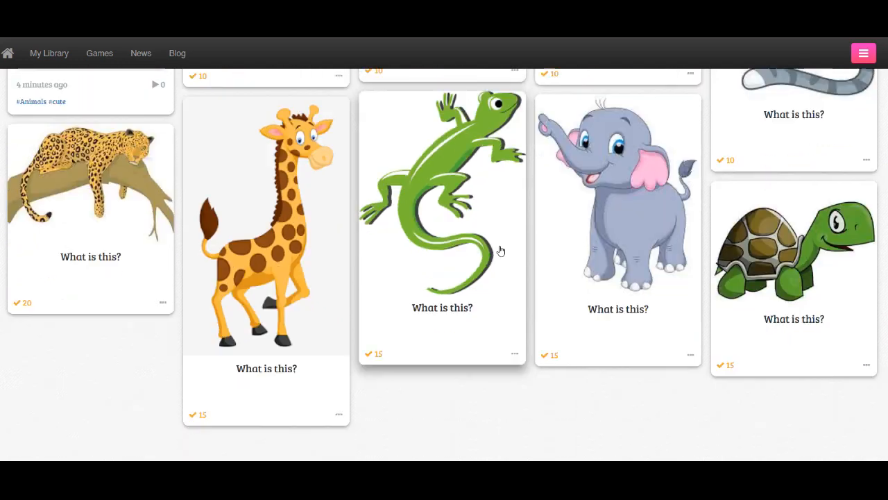
pyautogui.scroll(2, 501, 251)
pyautogui.scroll(2, 500, 251)
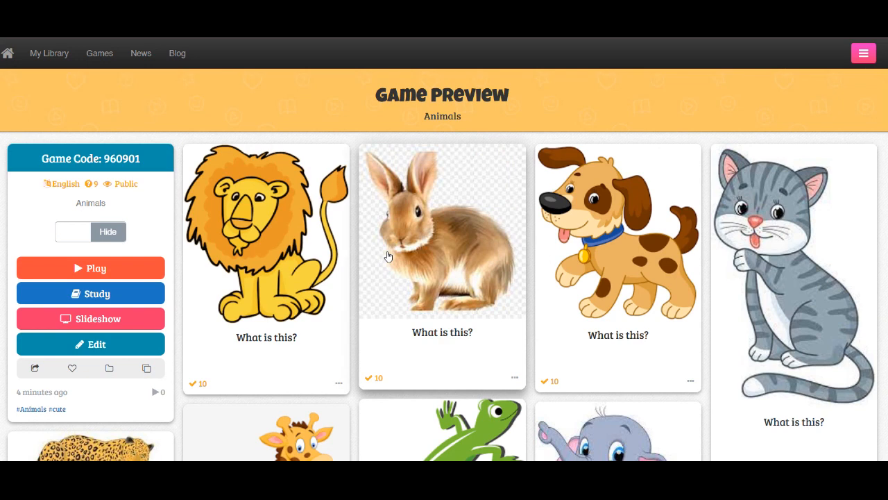
pyautogui.scroll(-2, 388, 257)
pyautogui.scroll(-2, 389, 256)
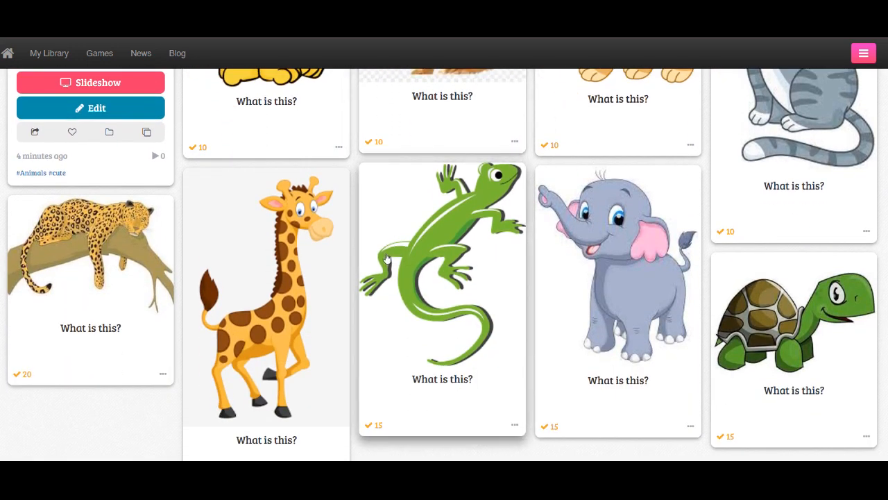
# Step: Start playing the Animals game in the BAAM! format as Classic Jr, with two teams and all questions included
pyautogui.scroll(2, 382, 262)
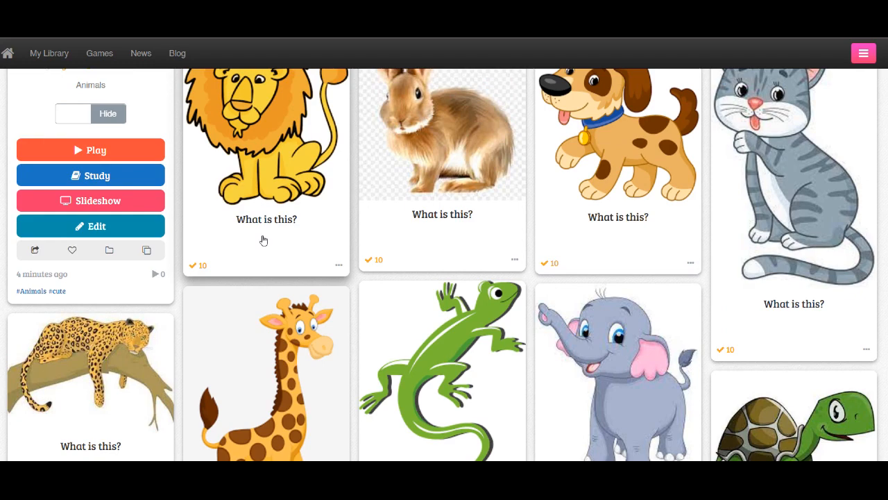
pyautogui.click(147, 154)
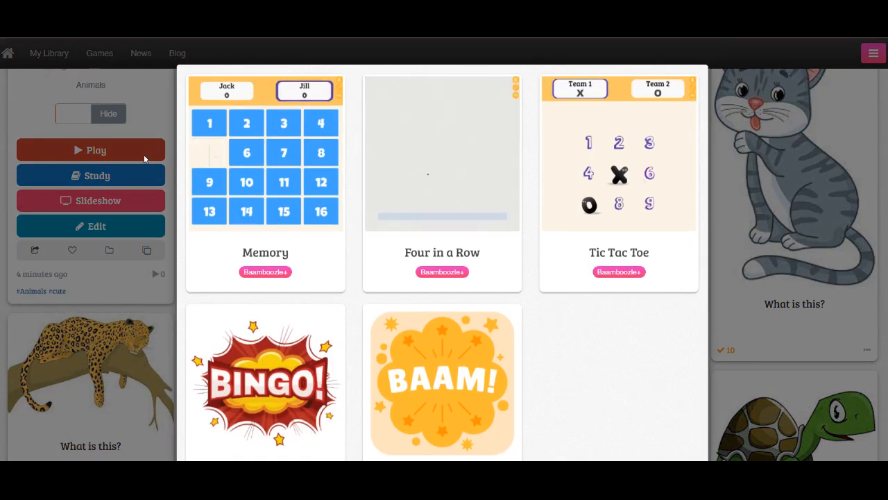
pyautogui.click(458, 349)
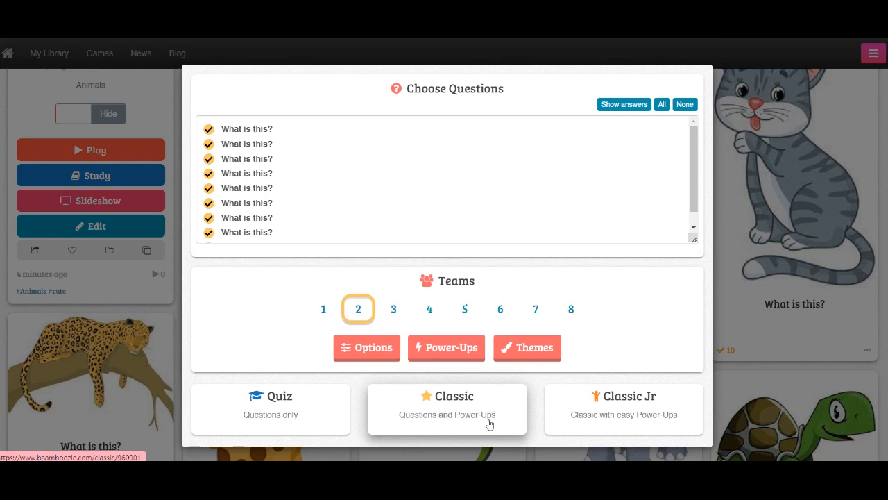
pyautogui.click(644, 419)
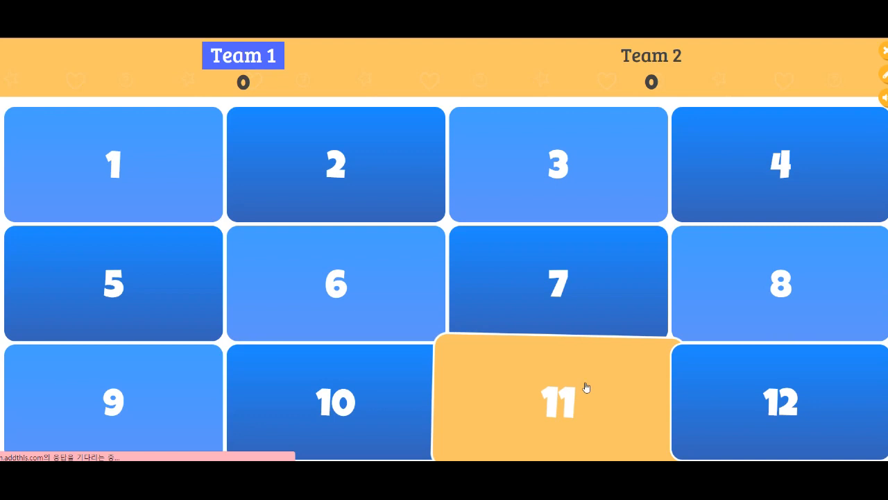